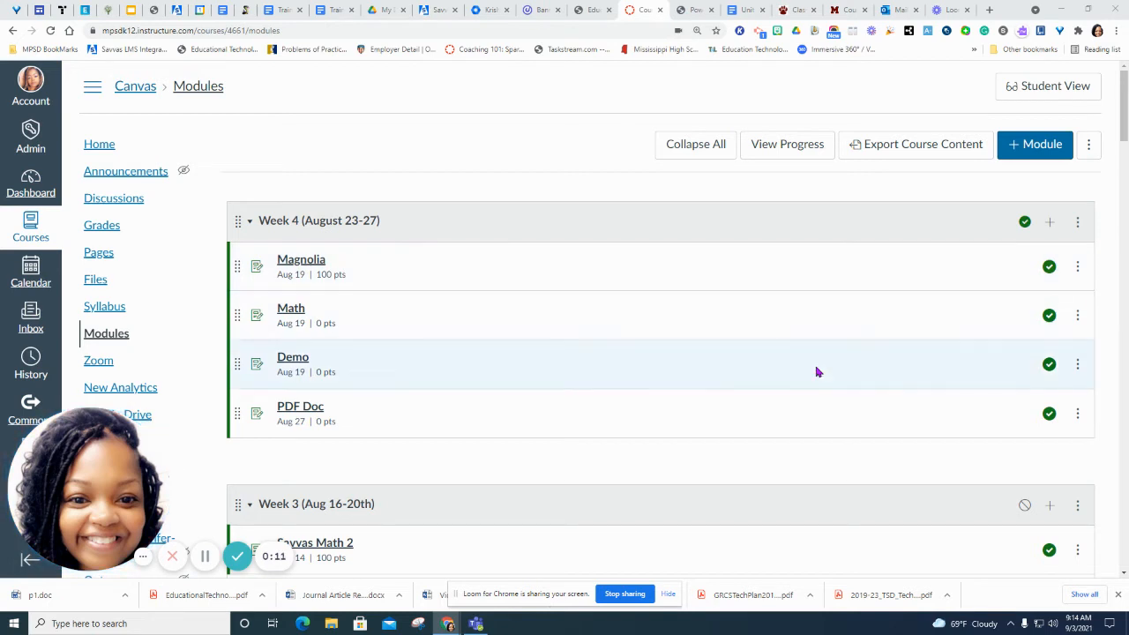
Add a newly created assignment named Sample 2 to the Week 4 (August 23-27) module without indentation
left_click(1050, 224)
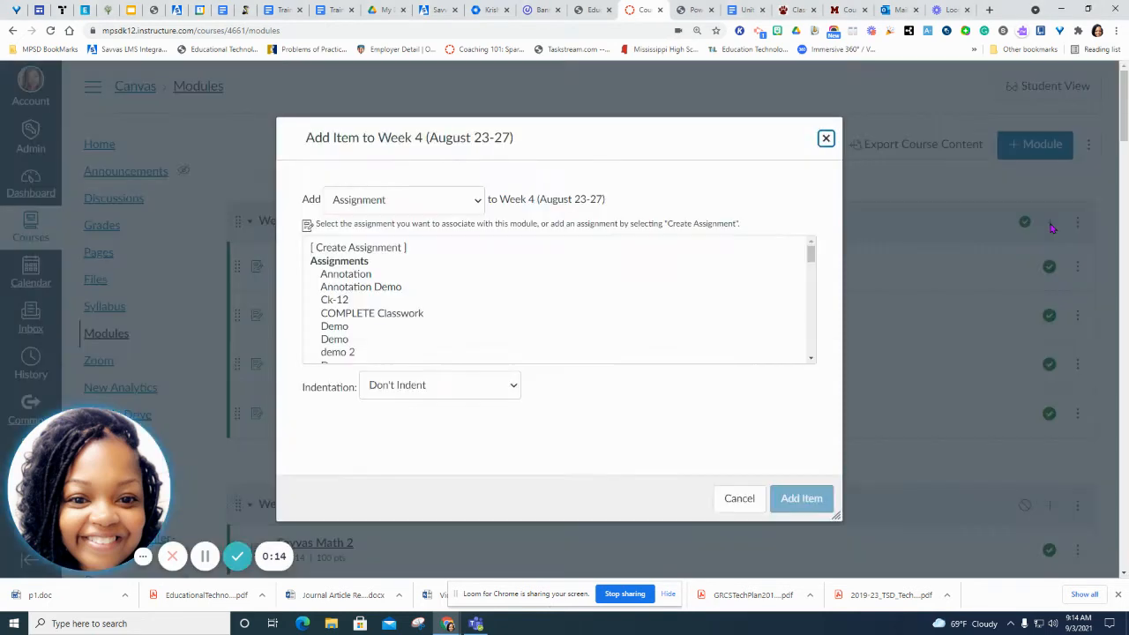
left_click(419, 201)
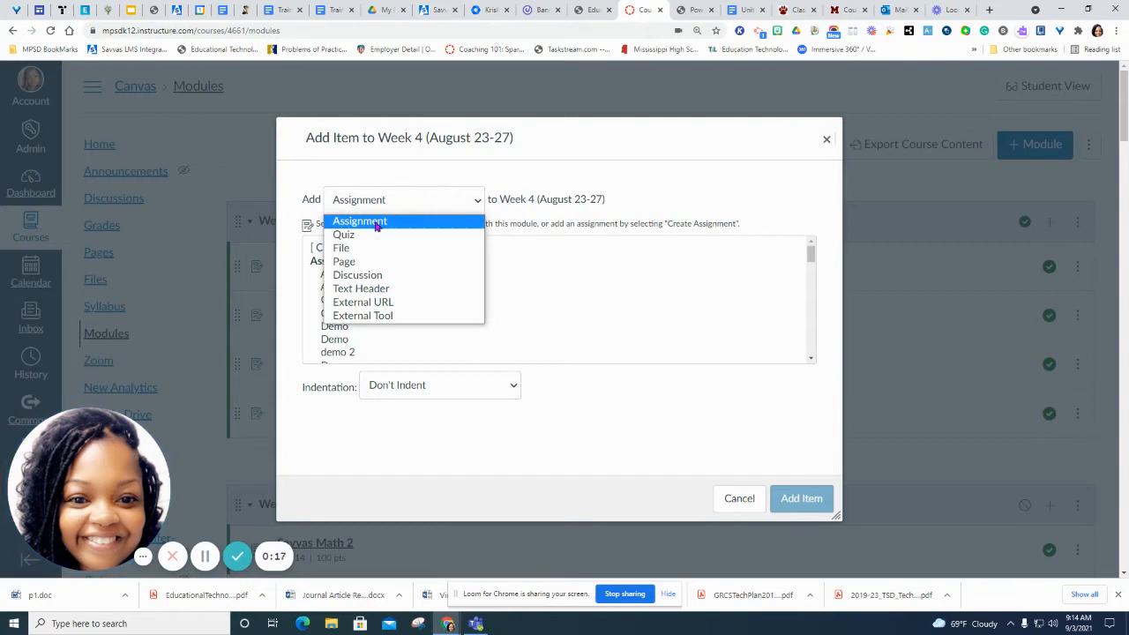
left_click(389, 220)
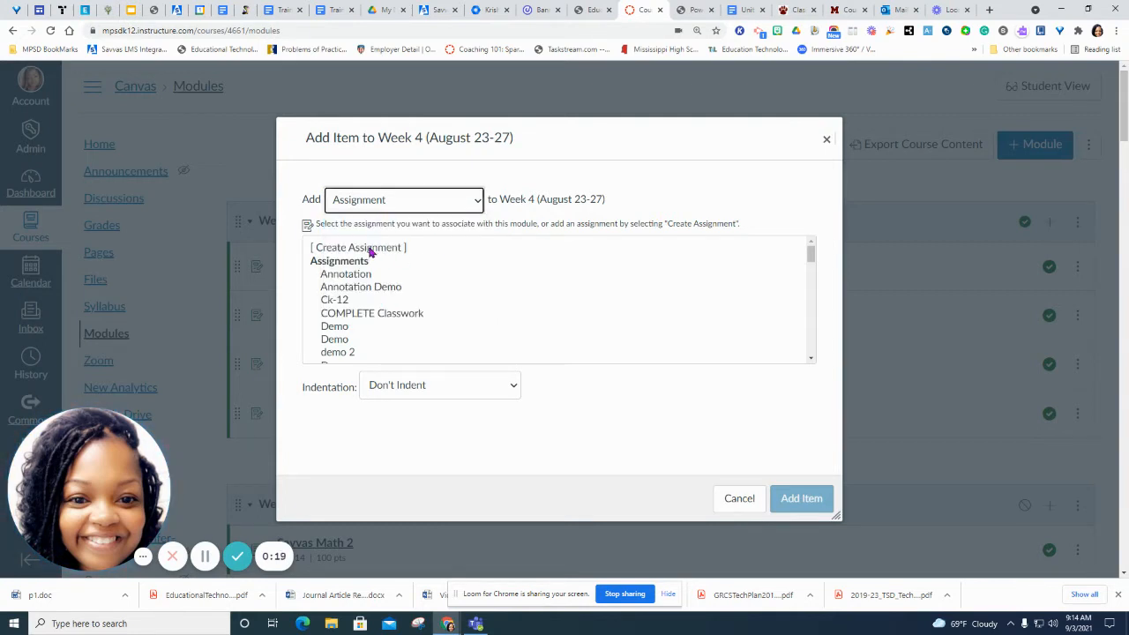
left_click(358, 249)
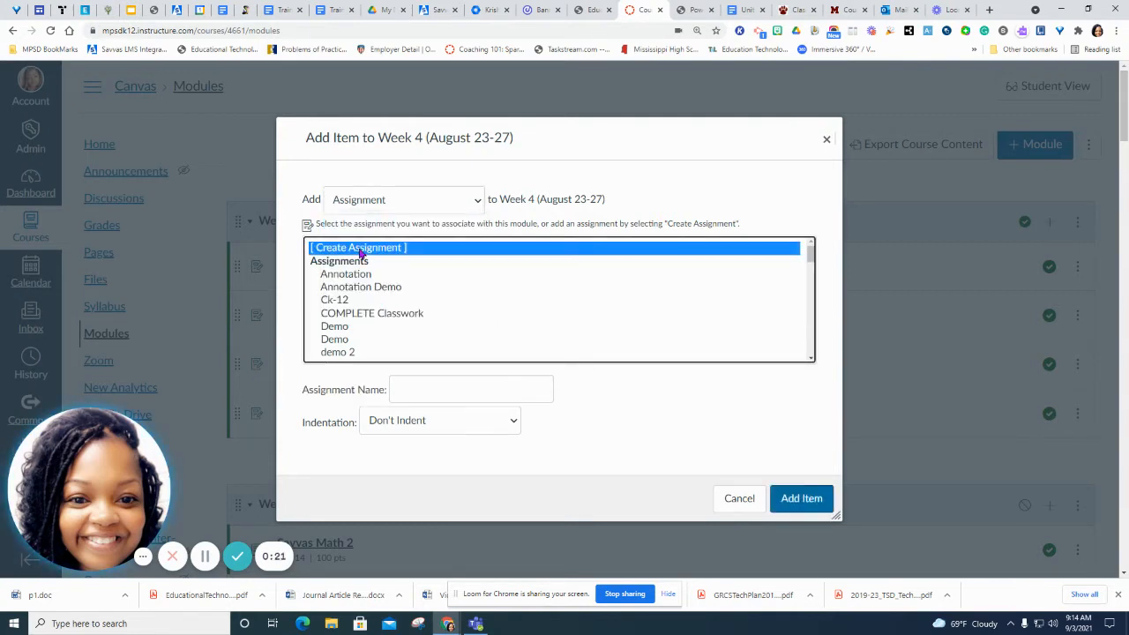
left_click(447, 390)
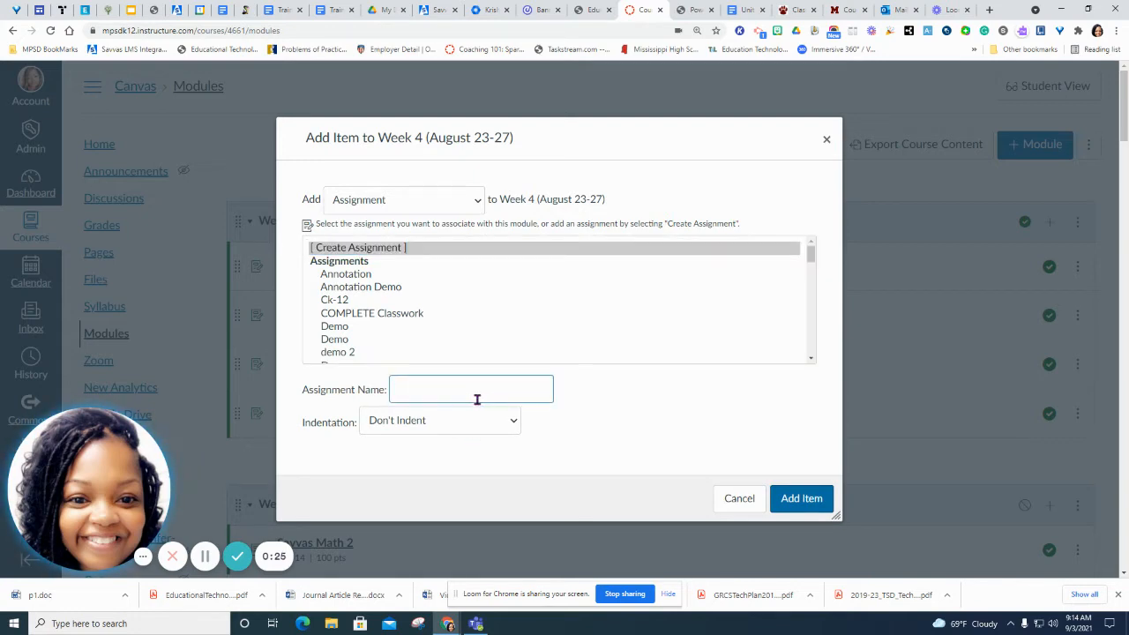
type("Sample 2")
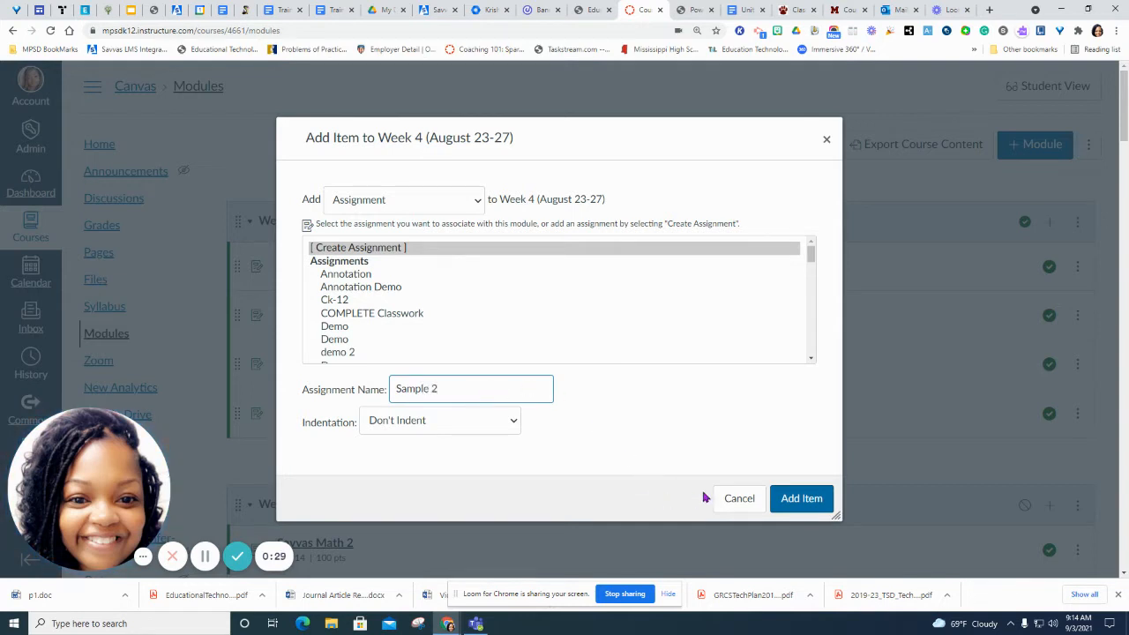
left_click(788, 498)
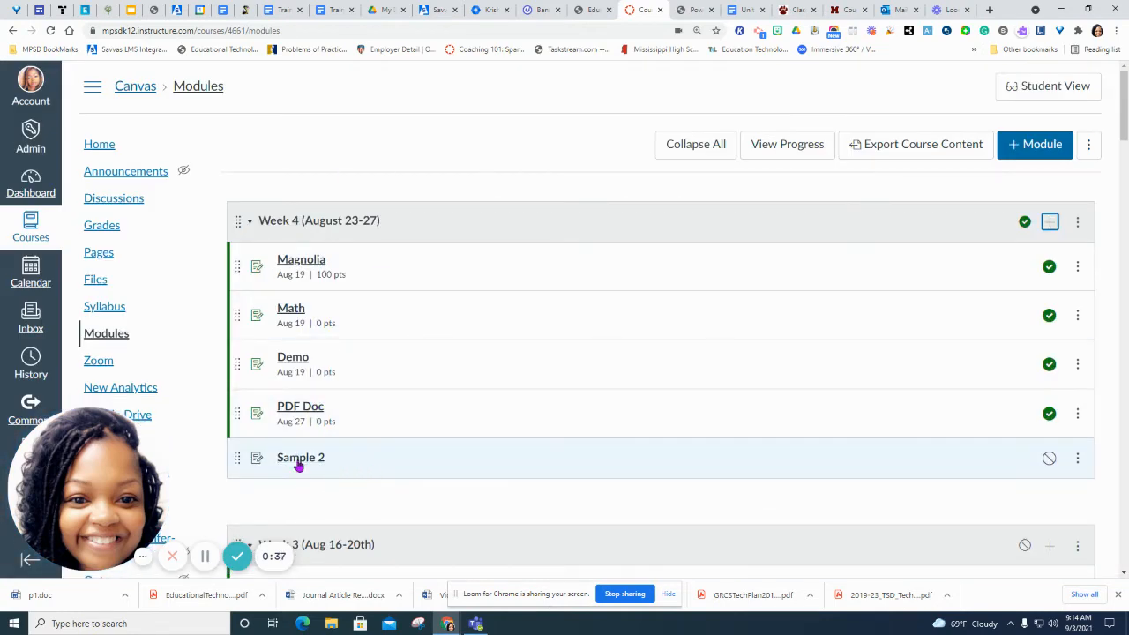
Open the Sample 2 assignment for editing and place the cursor in its empty description
left_click(301, 459)
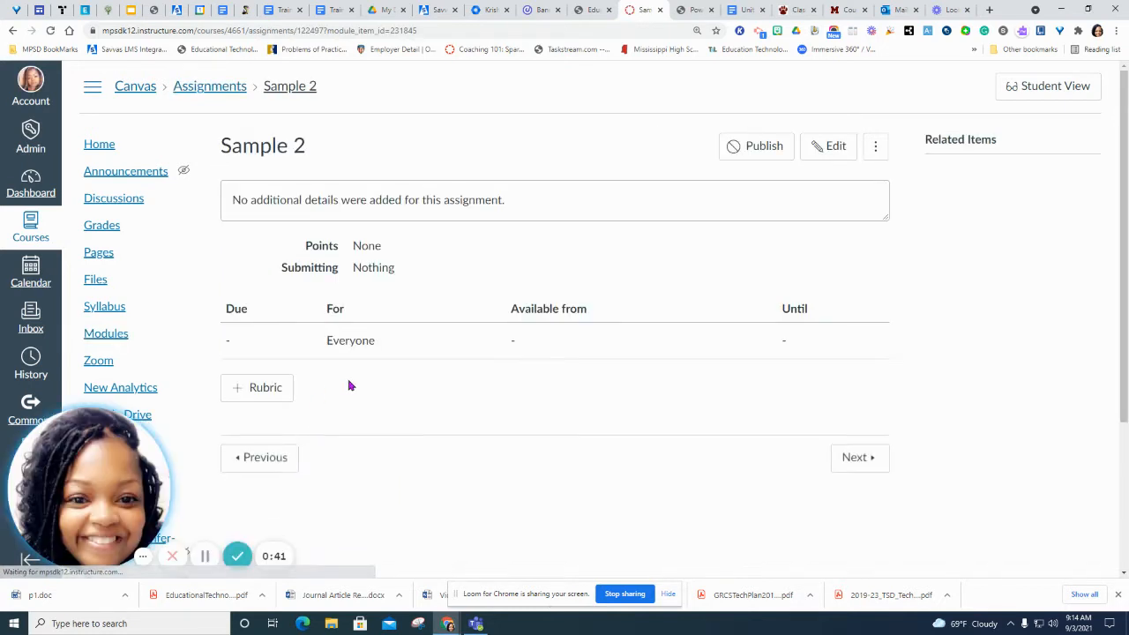
left_click(824, 151)
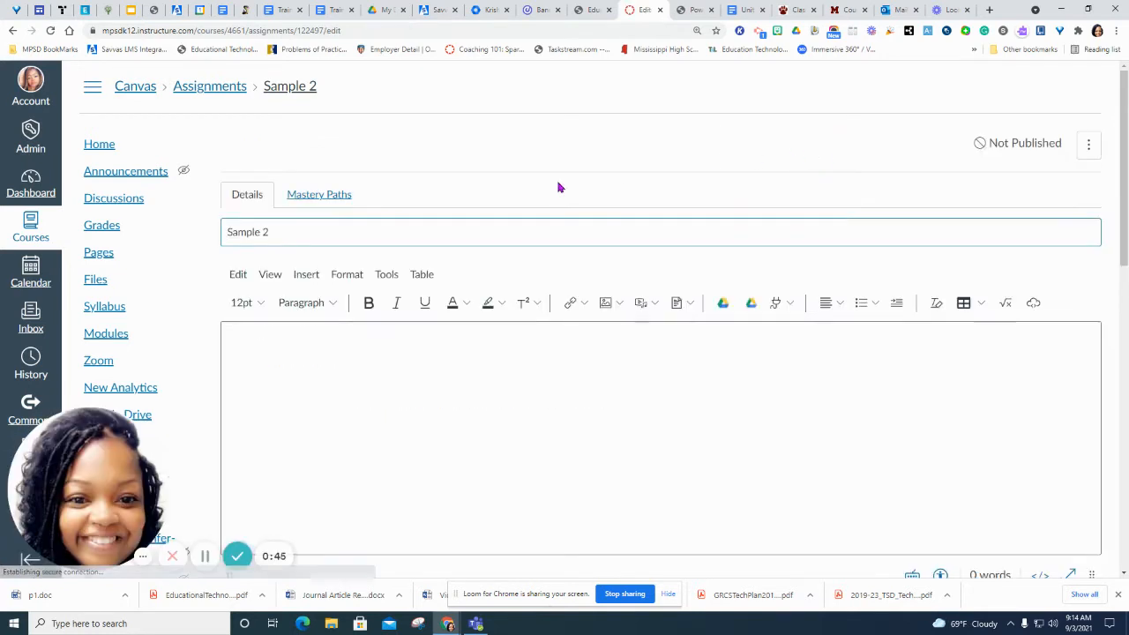
scroll(397, 352, "down", 2)
left_click(388, 231)
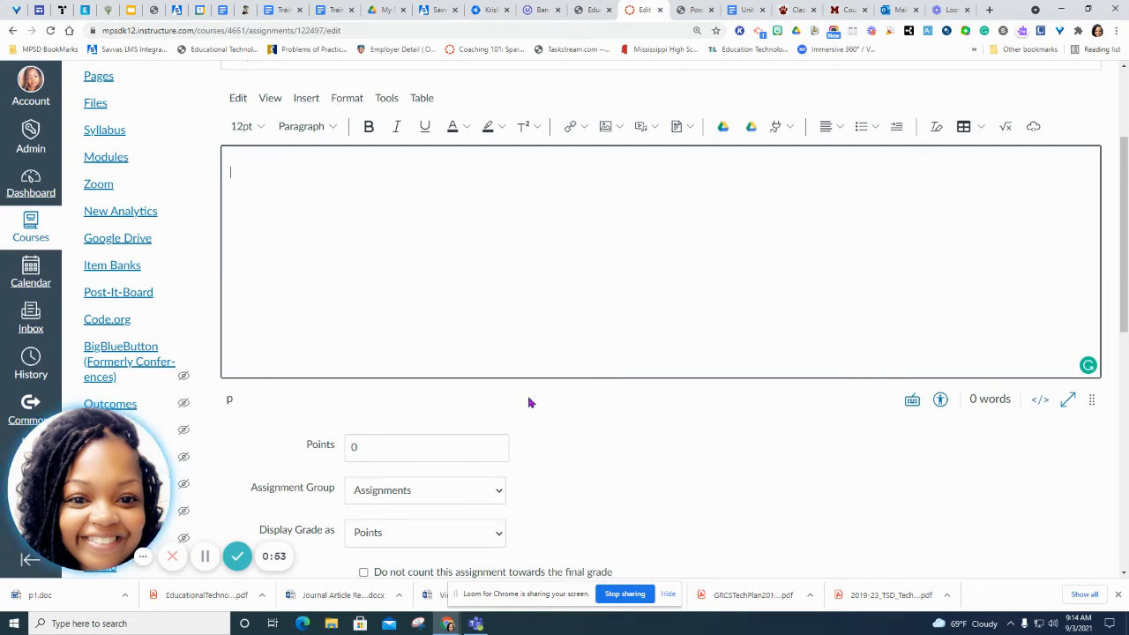
Set the assignment's points to 100, keep it in the Assignments group, and display the grade as Percentage
scroll(530, 403, "down", 2)
double_click(344, 326)
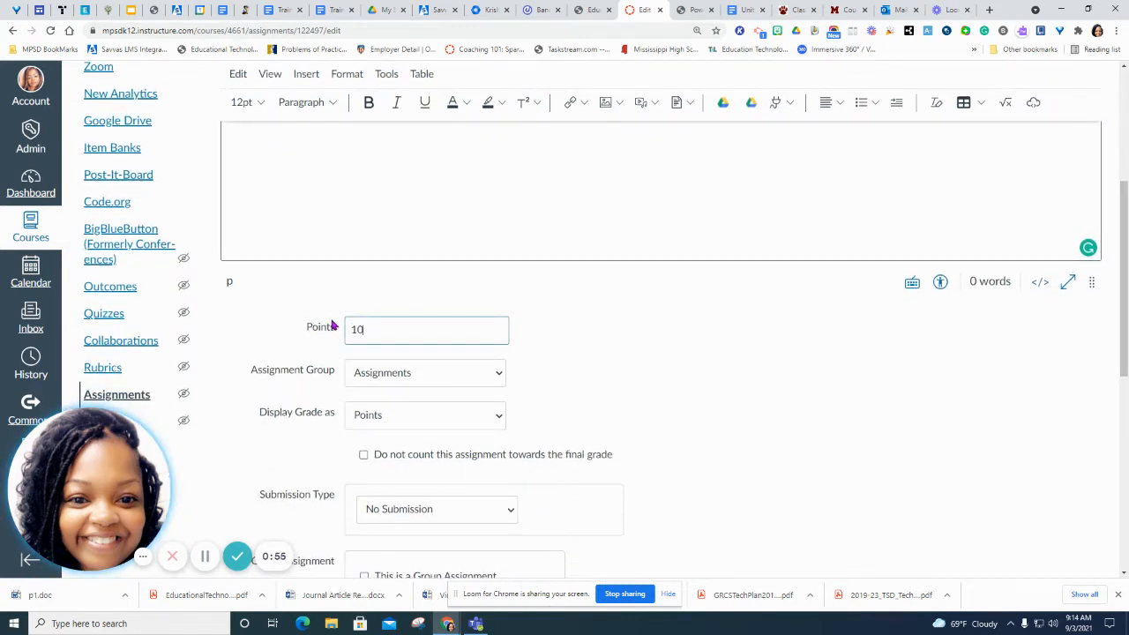
left_click(375, 371)
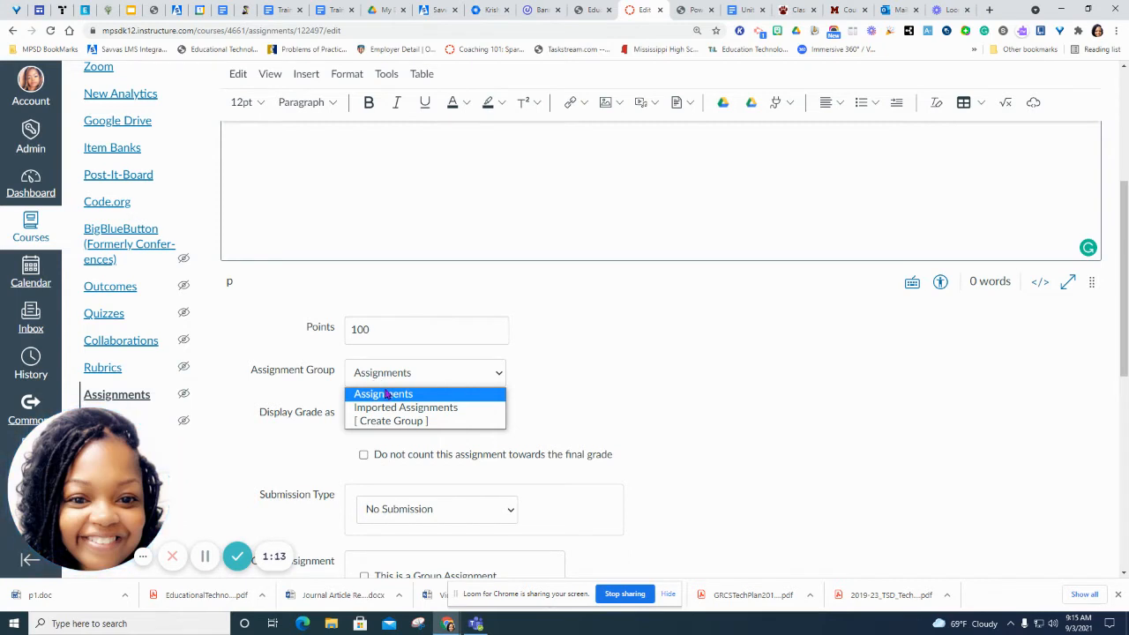
left_click(386, 395)
left_click(364, 414)
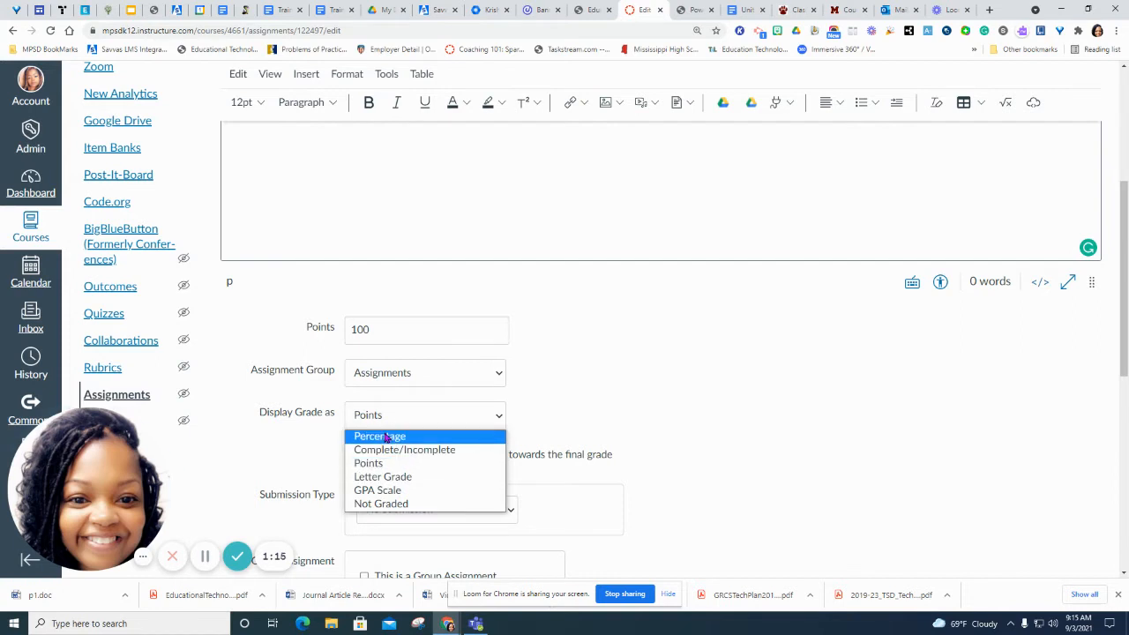
left_click(385, 437)
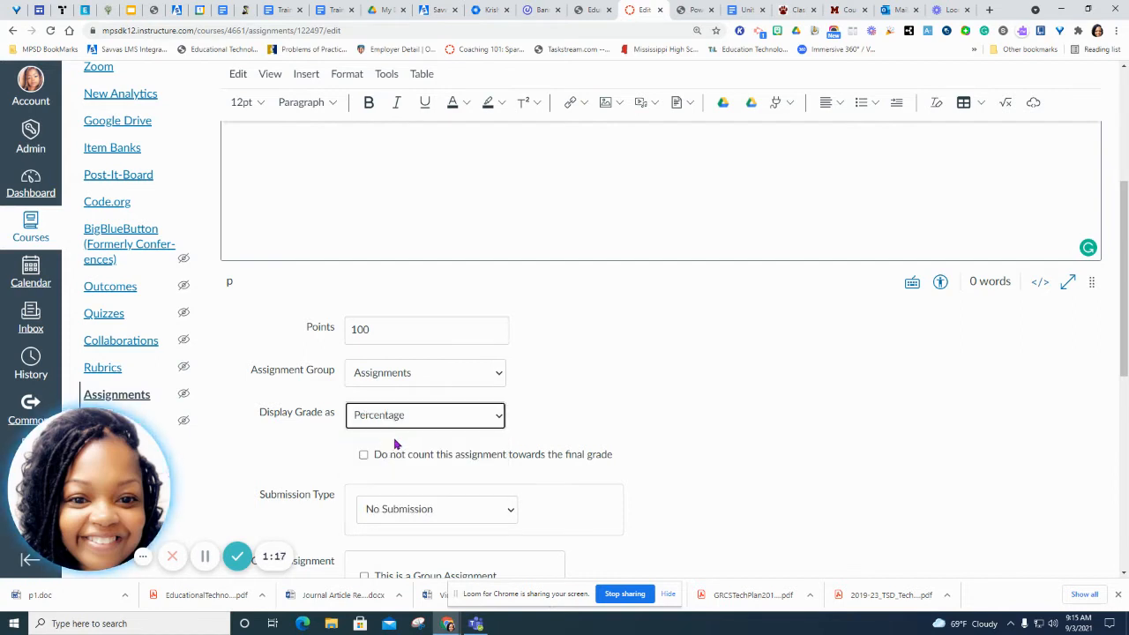
Set the assignment's submission type to External Tool
scroll(401, 433, "down", 2)
scroll(412, 405, "down", 1)
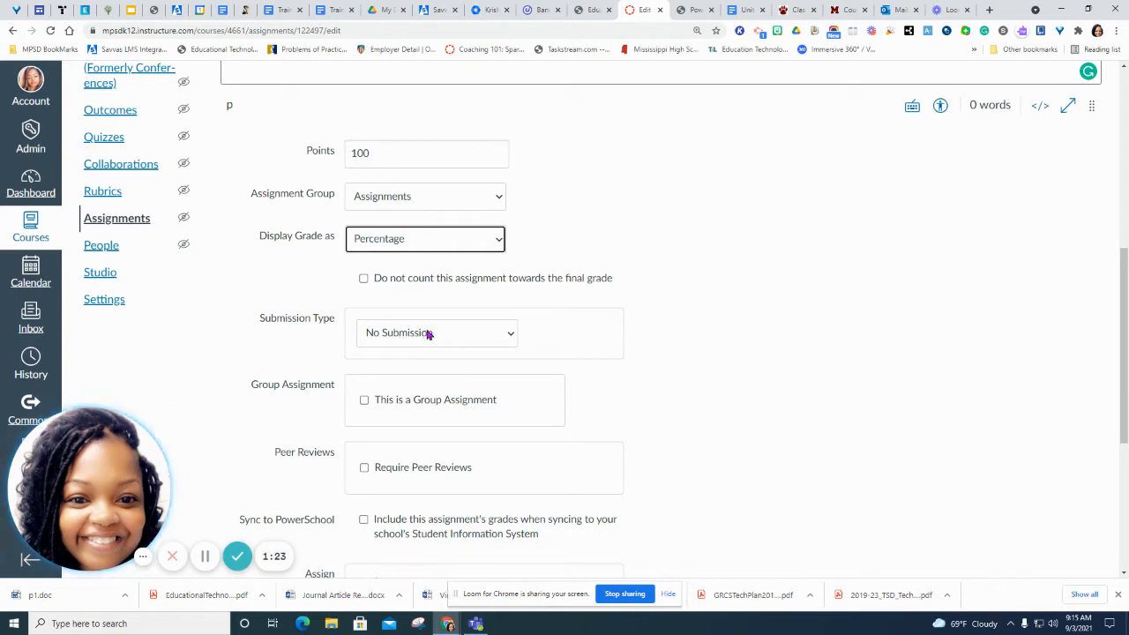
left_click(420, 334)
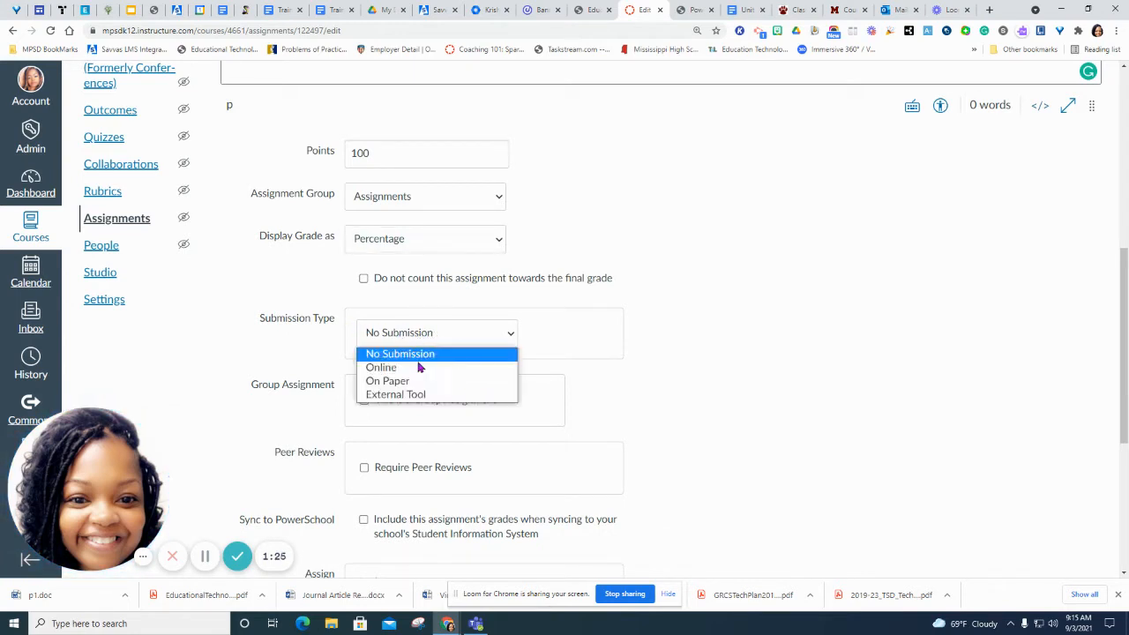
left_click(412, 397)
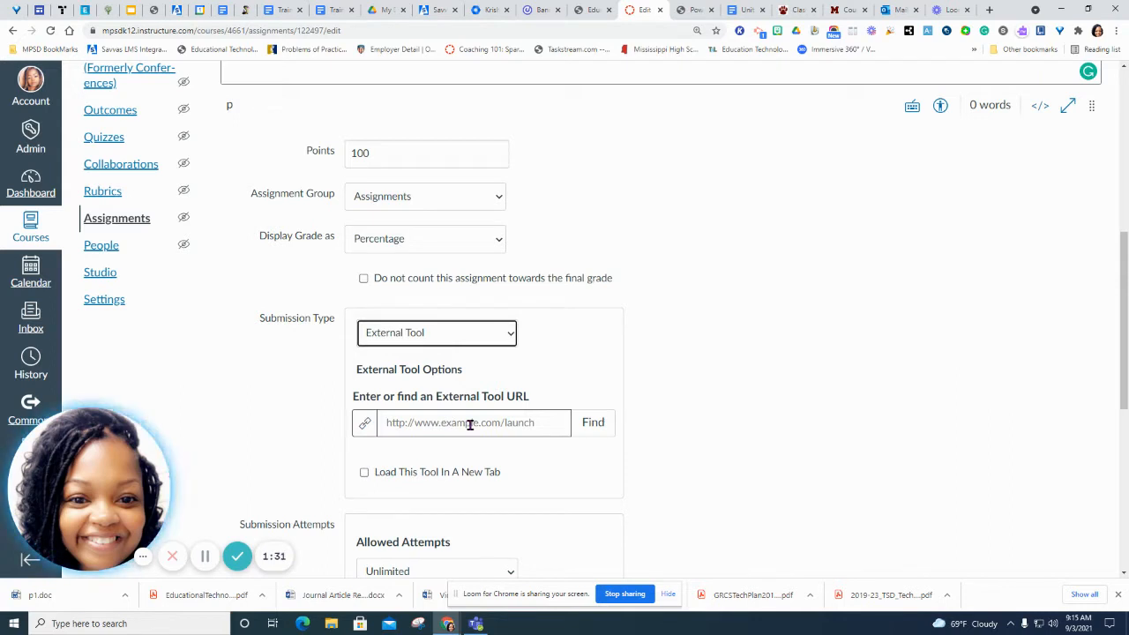
Find the external tool for the submission and choose Savvas Realize Course Connect
left_click(596, 425)
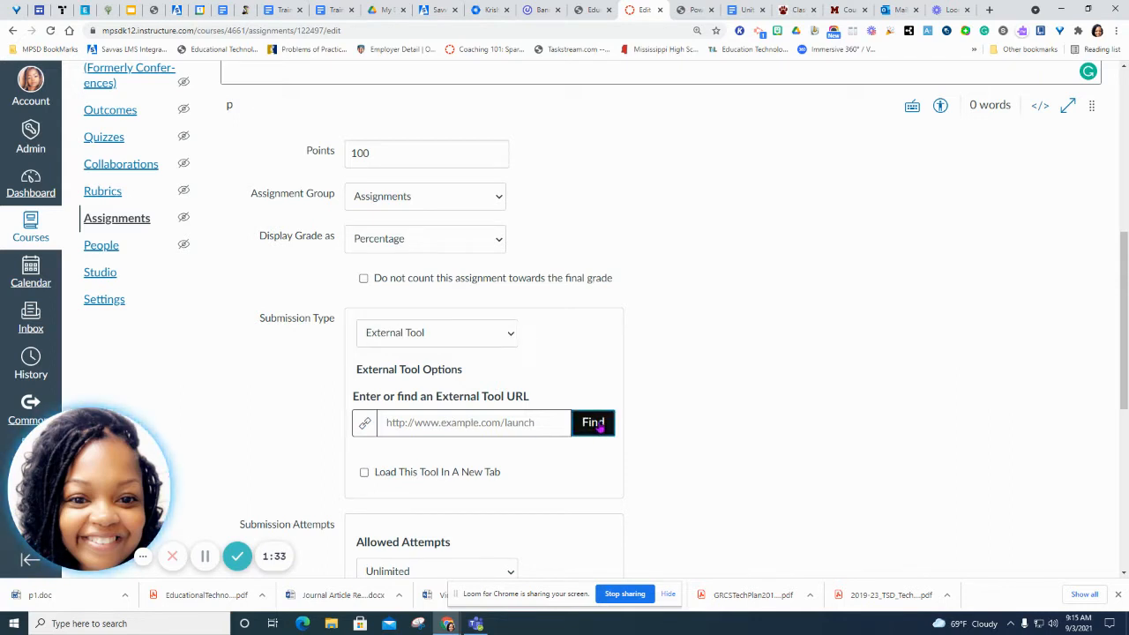
scroll(538, 335, "down", 5)
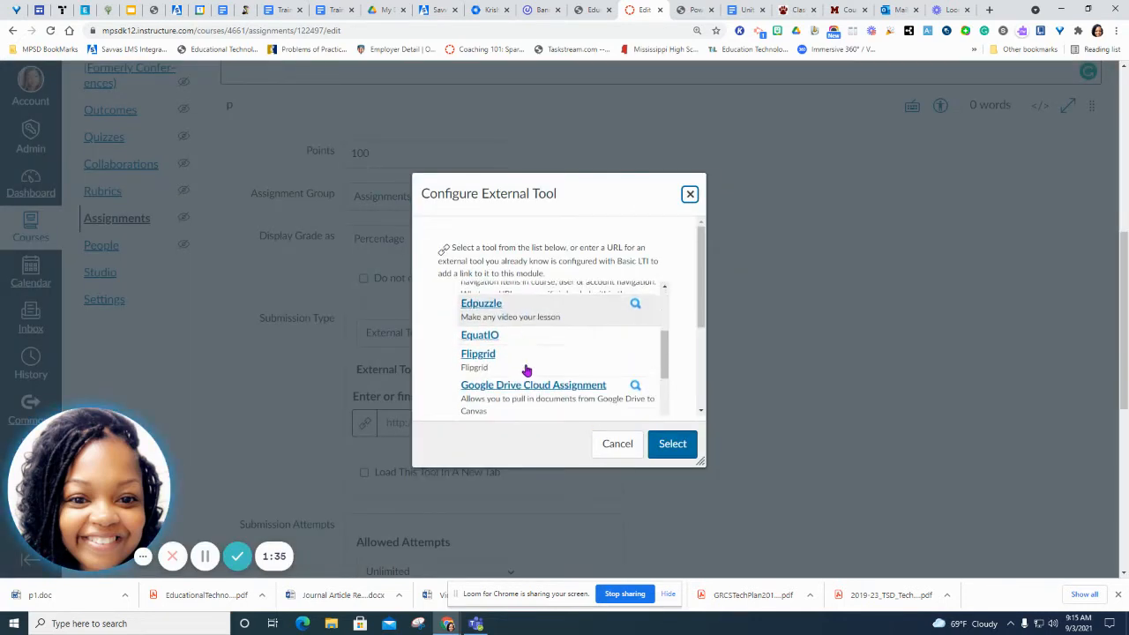
scroll(527, 369, "down", 4)
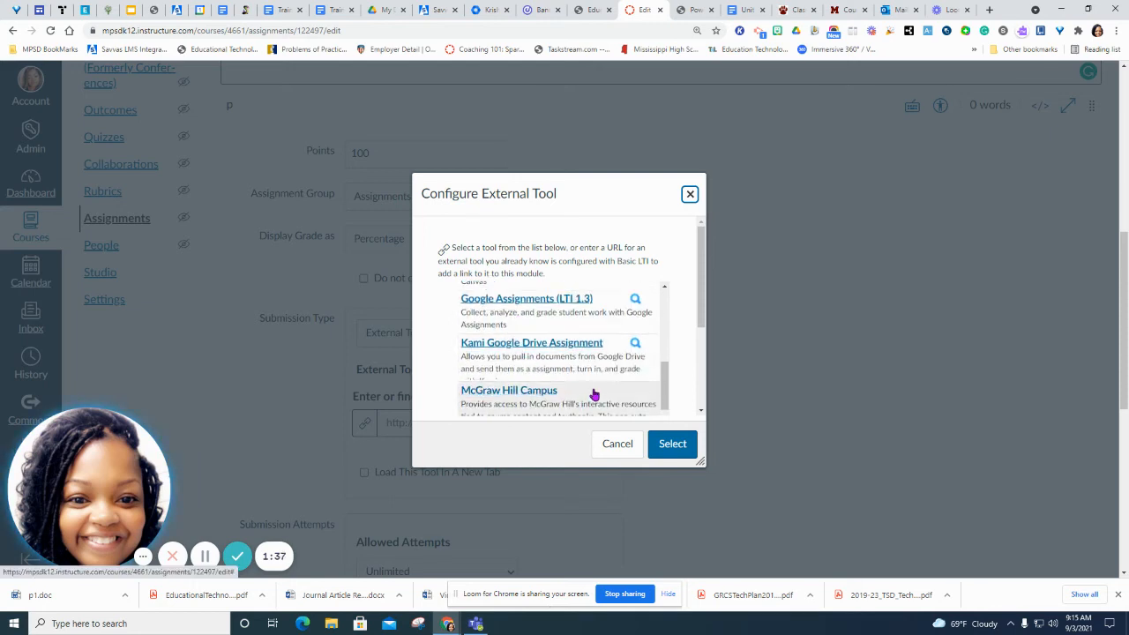
scroll(519, 340, "down", 3)
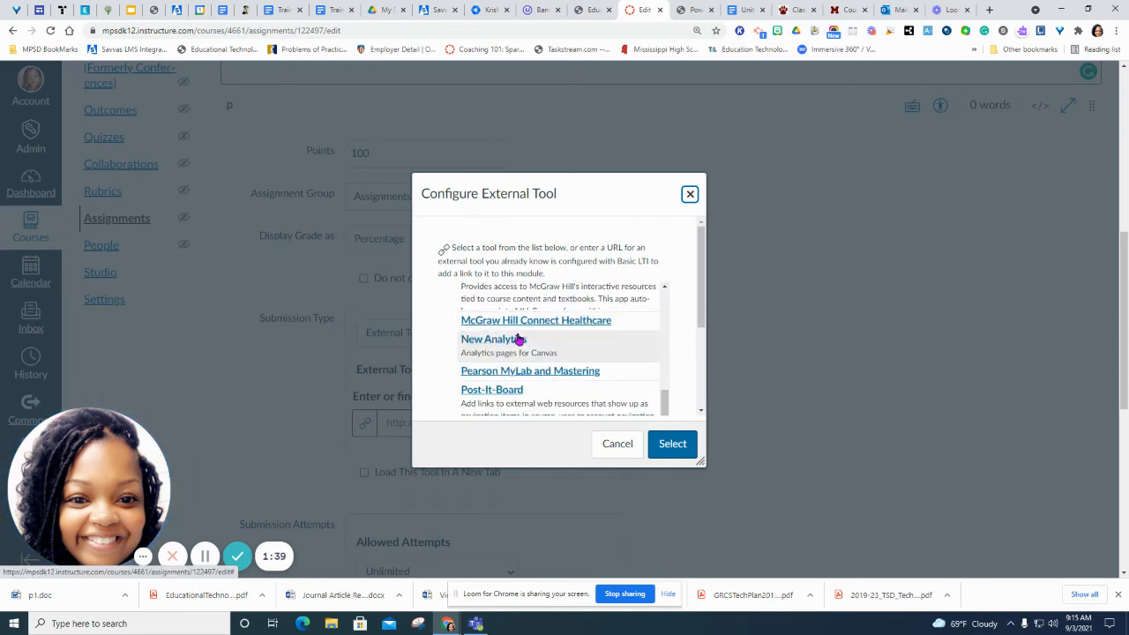
scroll(520, 341, "down", 4)
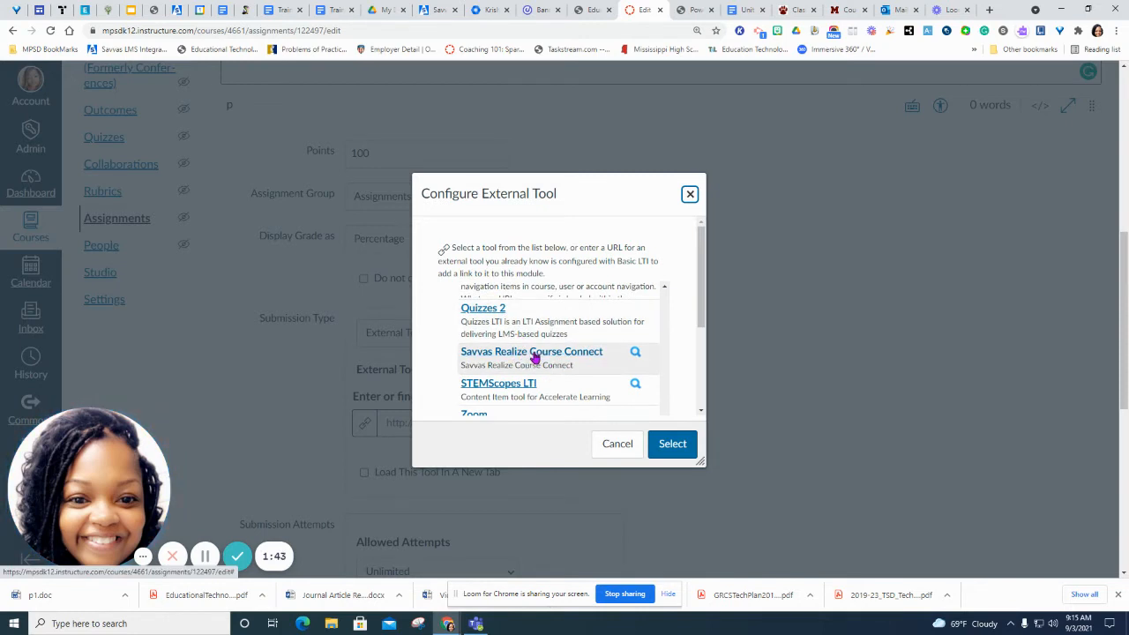
left_click(533, 353)
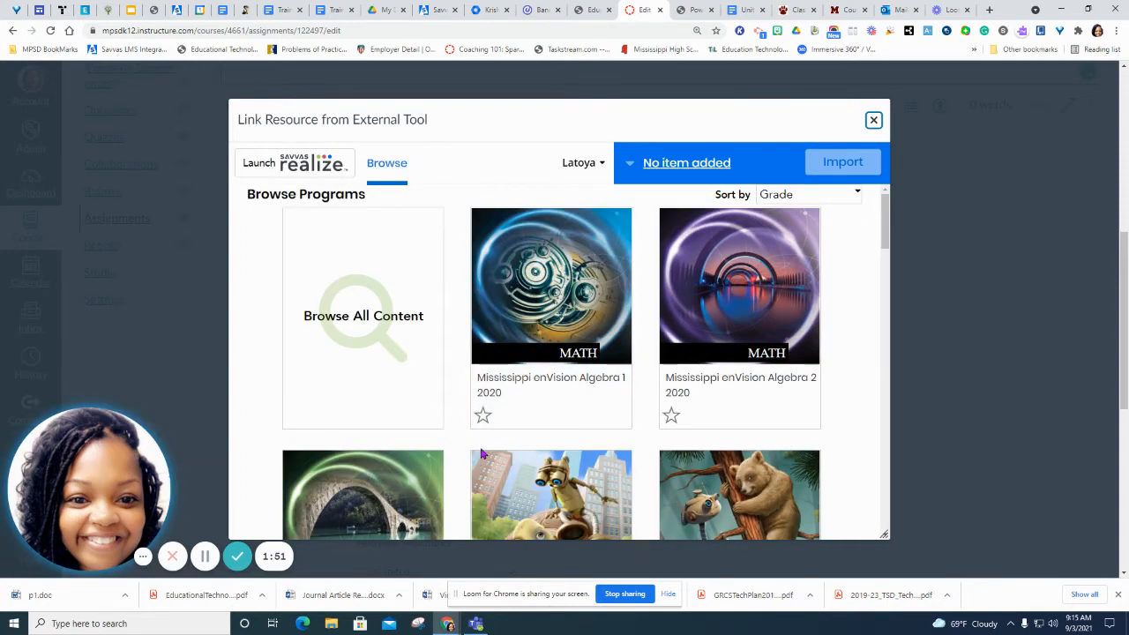
Review the optional additional programs in My Programs and return to the program browser
left_click(598, 166)
left_click(494, 194)
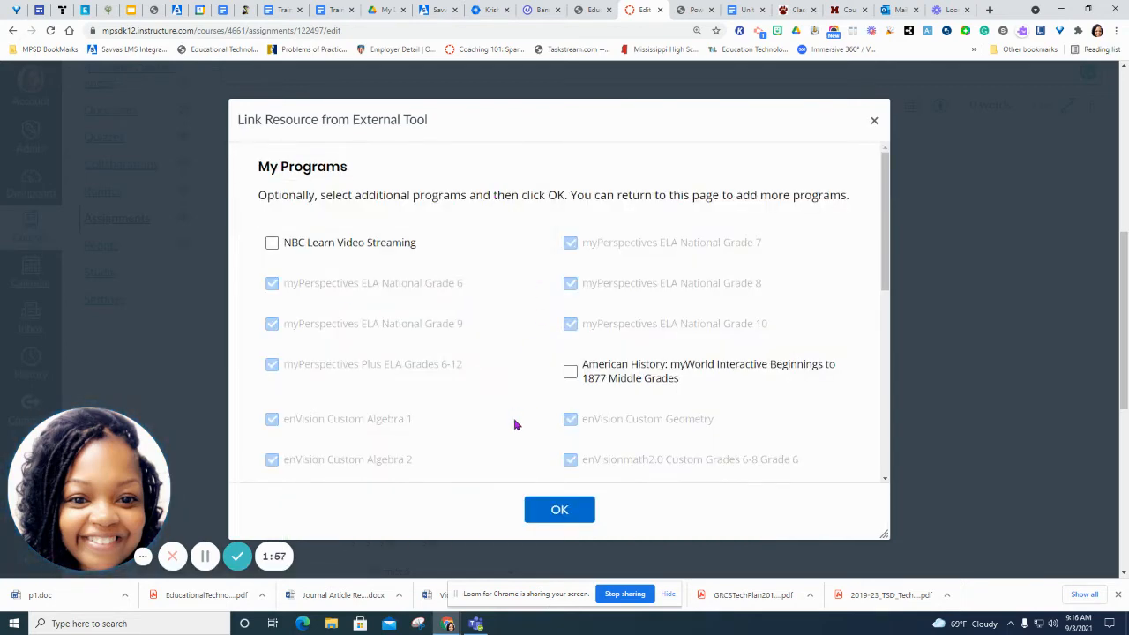
left_click(572, 515)
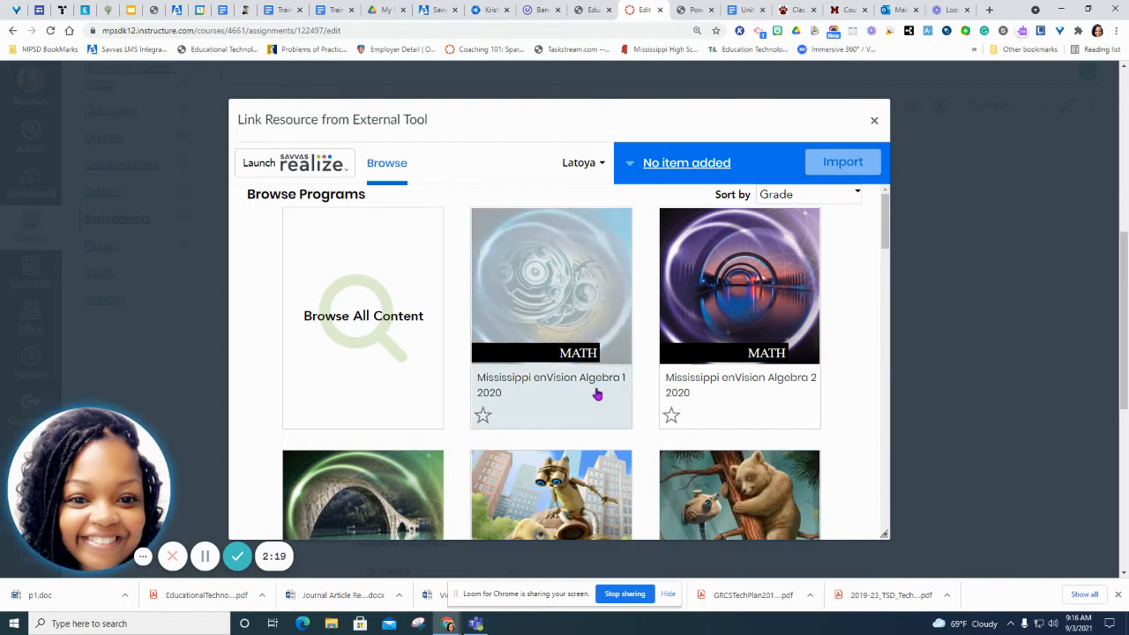
Open the Mississippi enVision Algebra 1 2020 program from the available programs
scroll(597, 394, "down", 2)
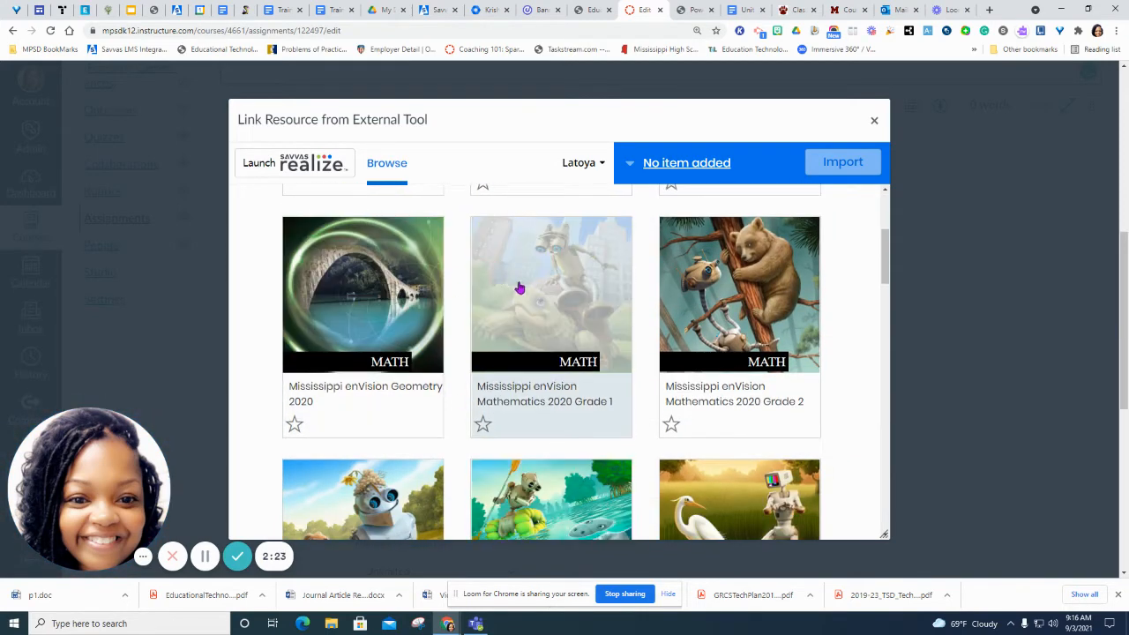
scroll(537, 276, "up", 2)
left_click(553, 281)
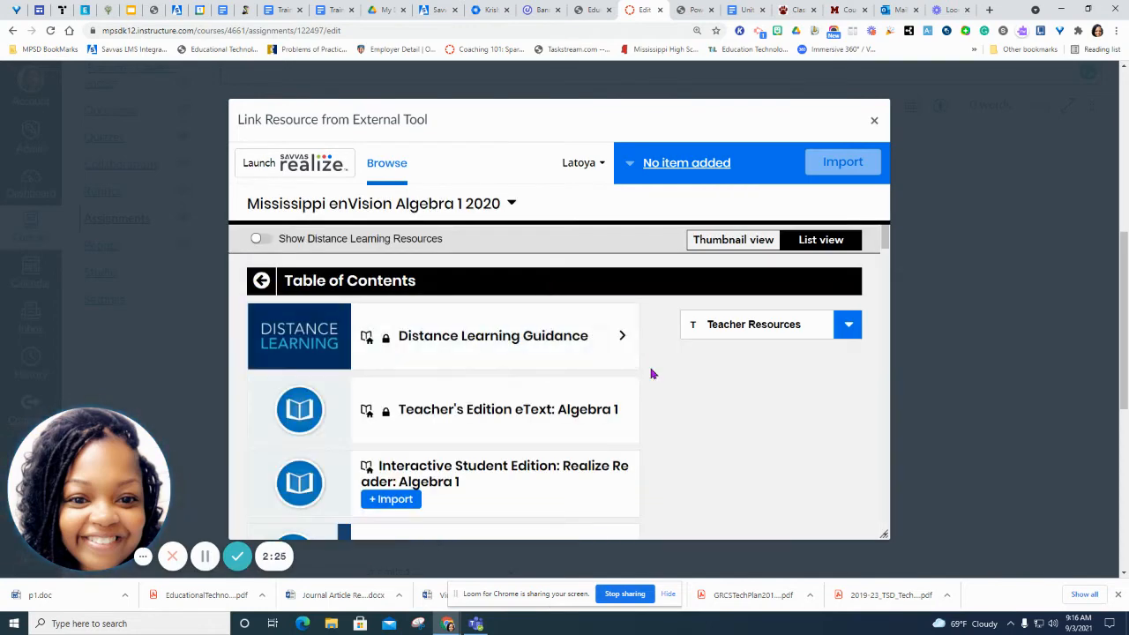
Examine the Algebra 1 table of contents for its eTexts, assessments, benchmark tests and topics
scroll(537, 373, "down", 2)
scroll(494, 335, "up", 1)
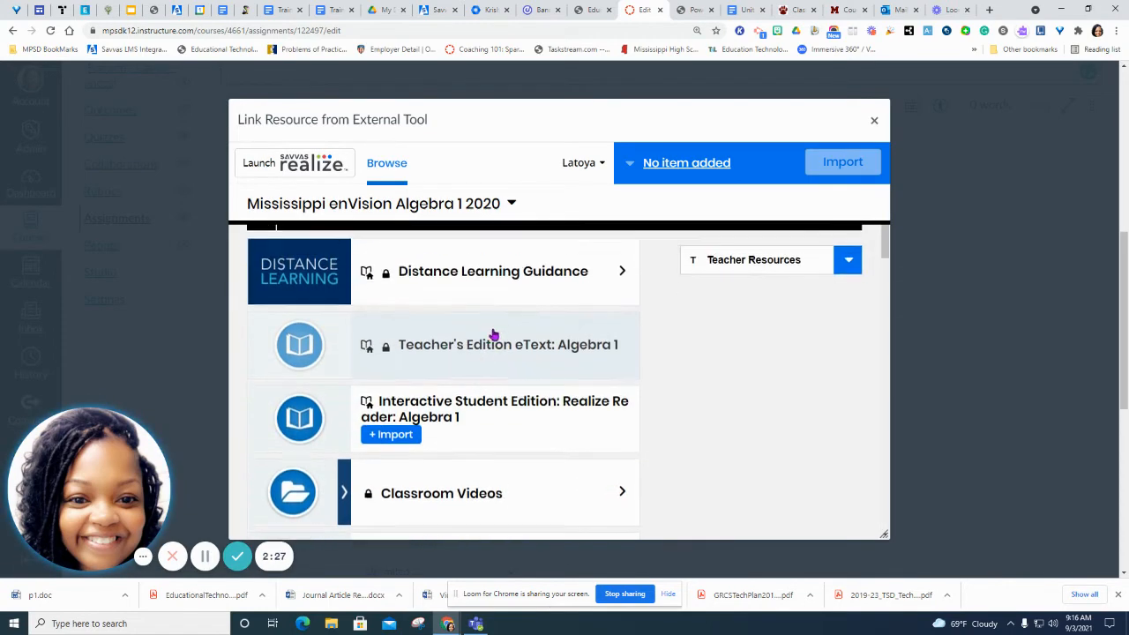
scroll(474, 314, "up", 1)
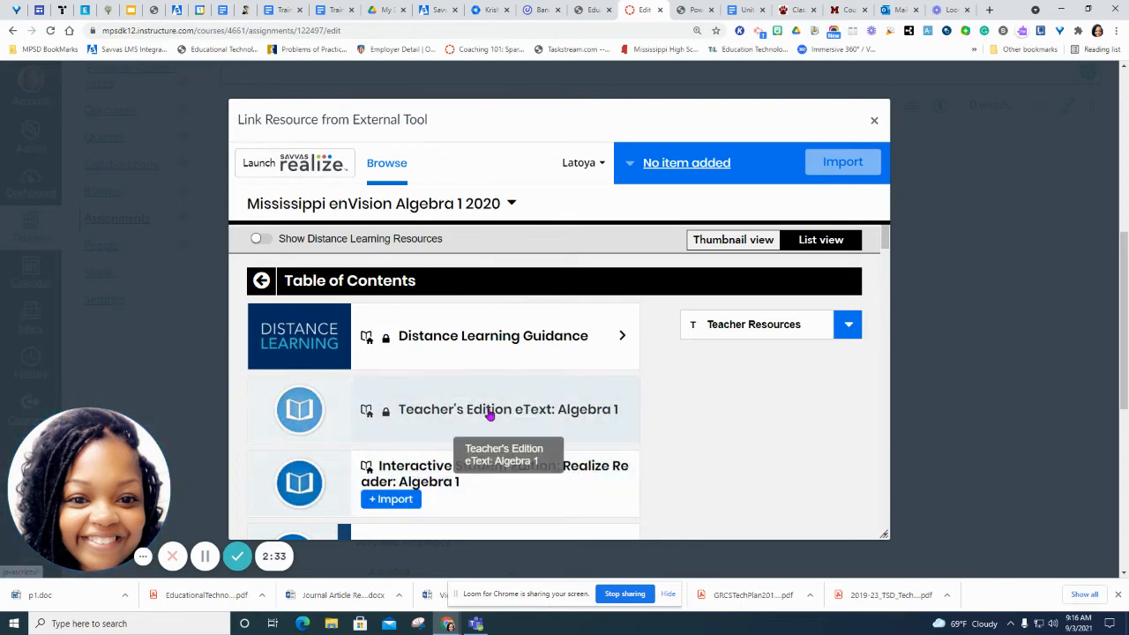
scroll(488, 313, "down", 1)
scroll(502, 344, "down", 1)
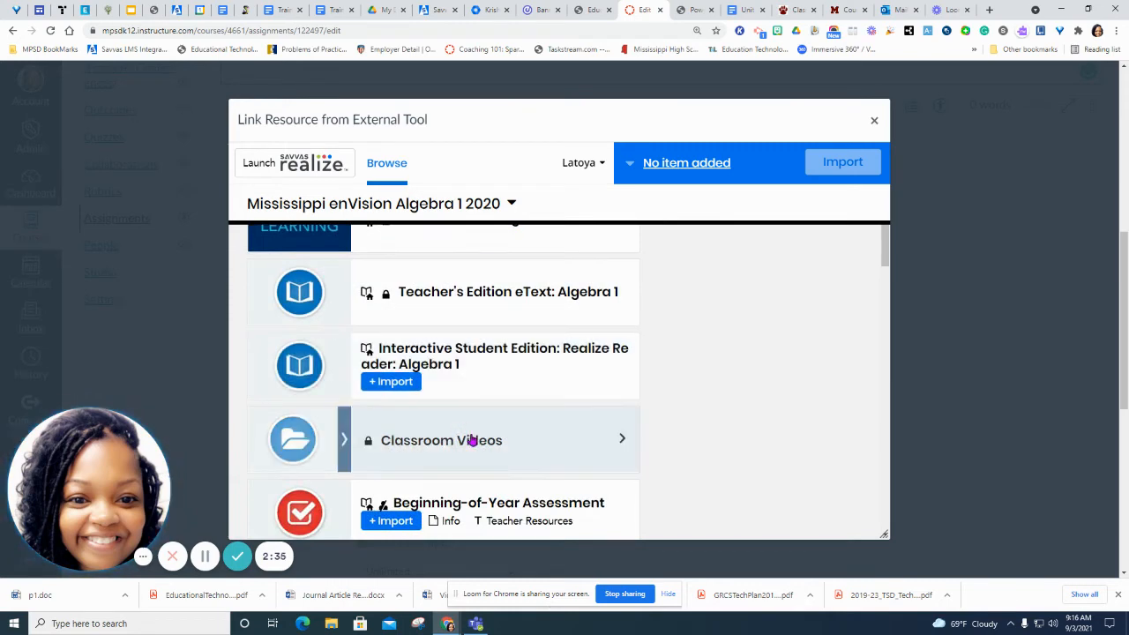
scroll(504, 461, "down", 4)
scroll(500, 459, "down", 1)
scroll(481, 397, "down", 2)
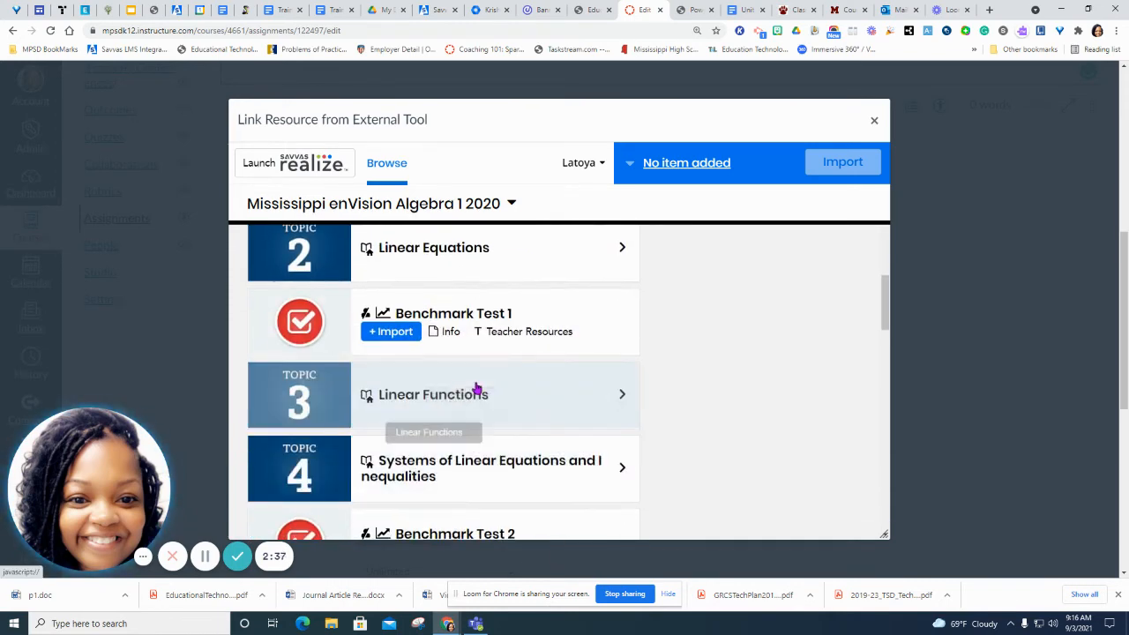
scroll(494, 384, "up", 2)
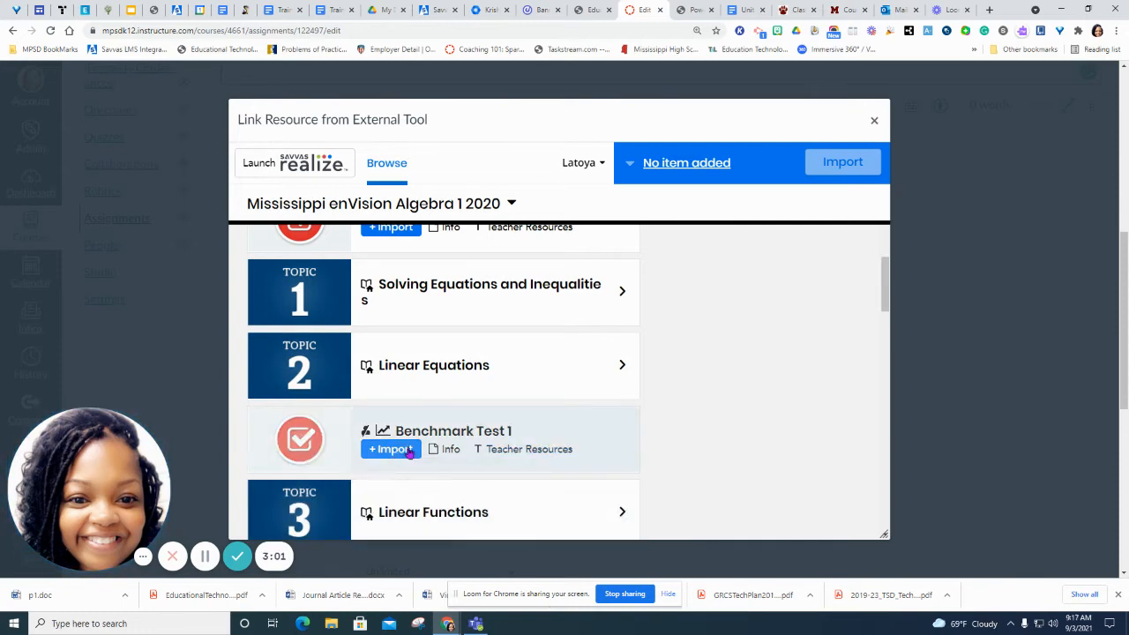
Import the Topic 2: Readiness Assessment from Linear Equations and confirm Savvas Realize Course Connect as the assignment's external tool
left_click(619, 367)
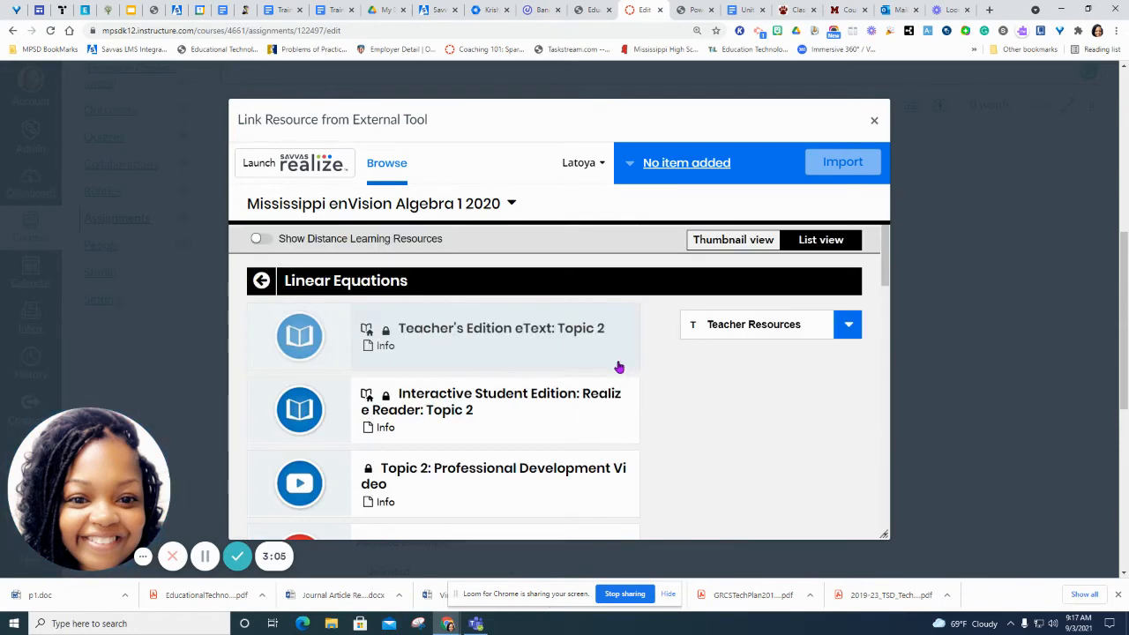
scroll(484, 363, "down", 3)
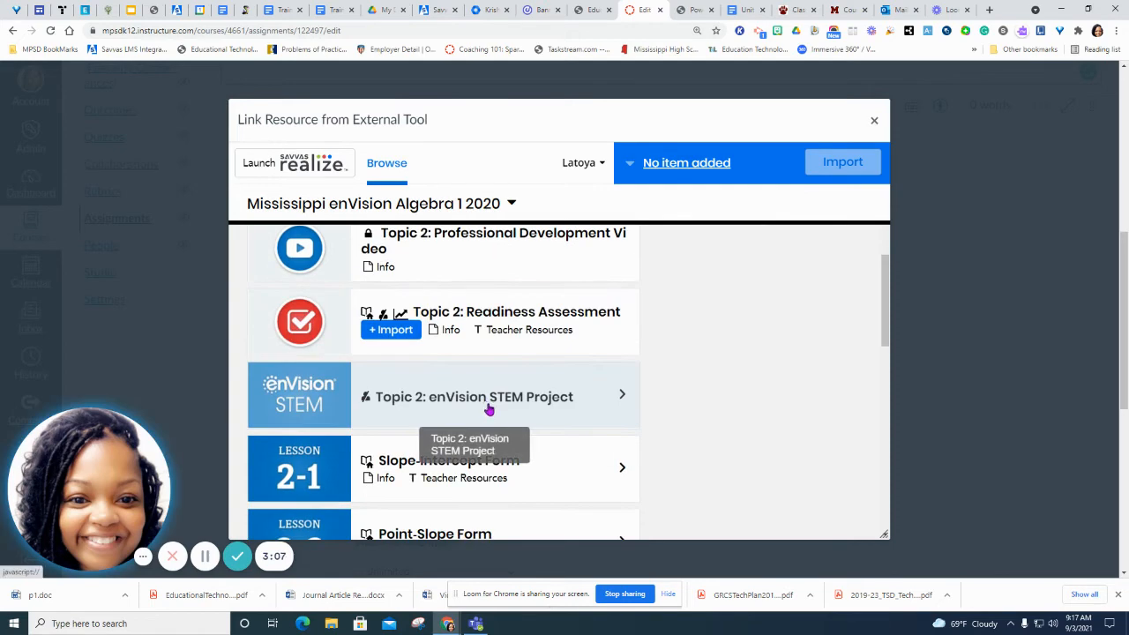
scroll(490, 410, "down", 1)
scroll(480, 406, "up", 1)
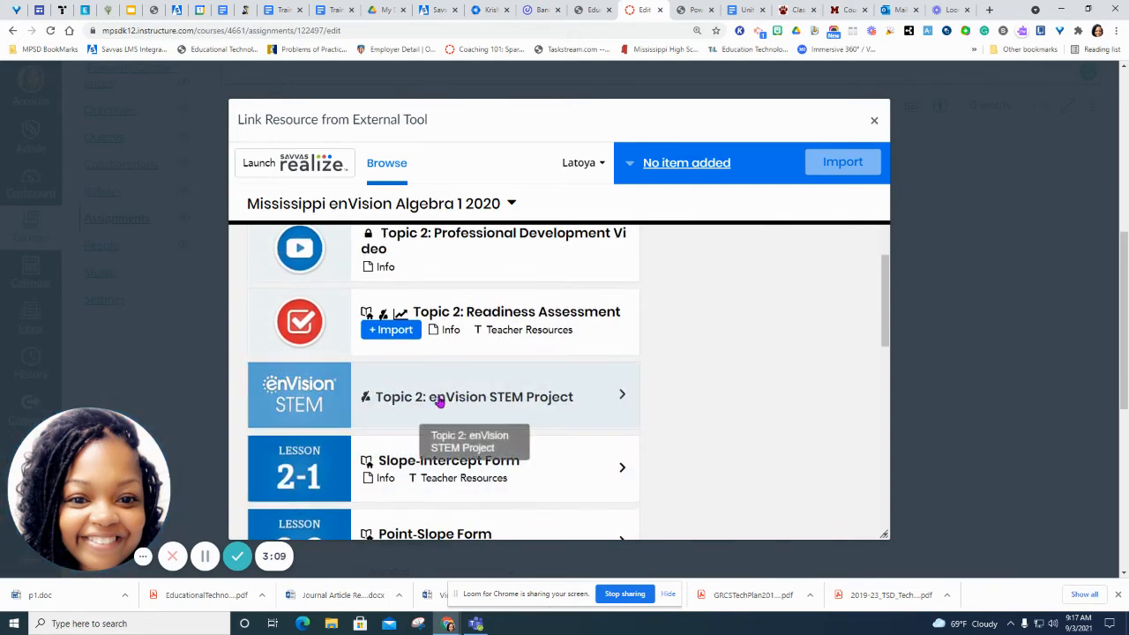
left_click(395, 332)
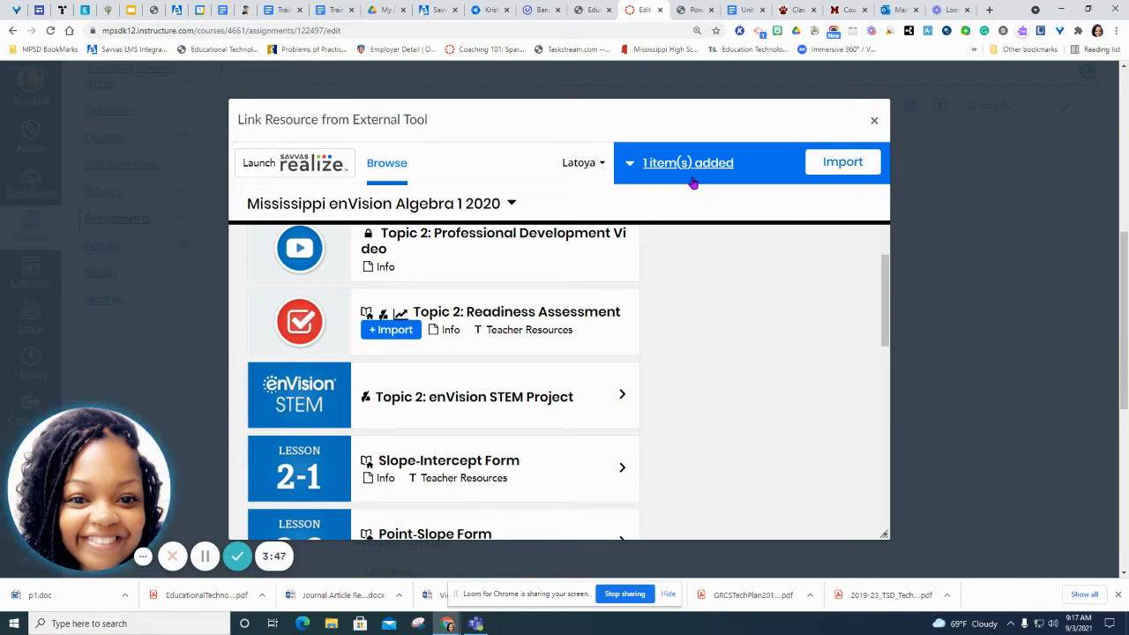
left_click(855, 167)
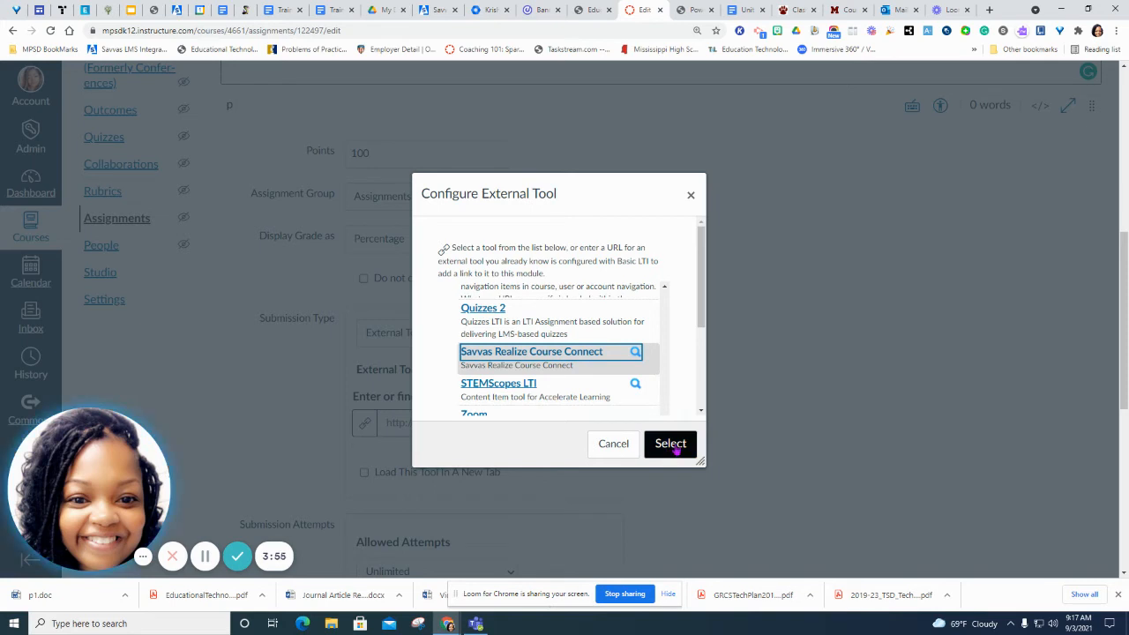
left_click(670, 444)
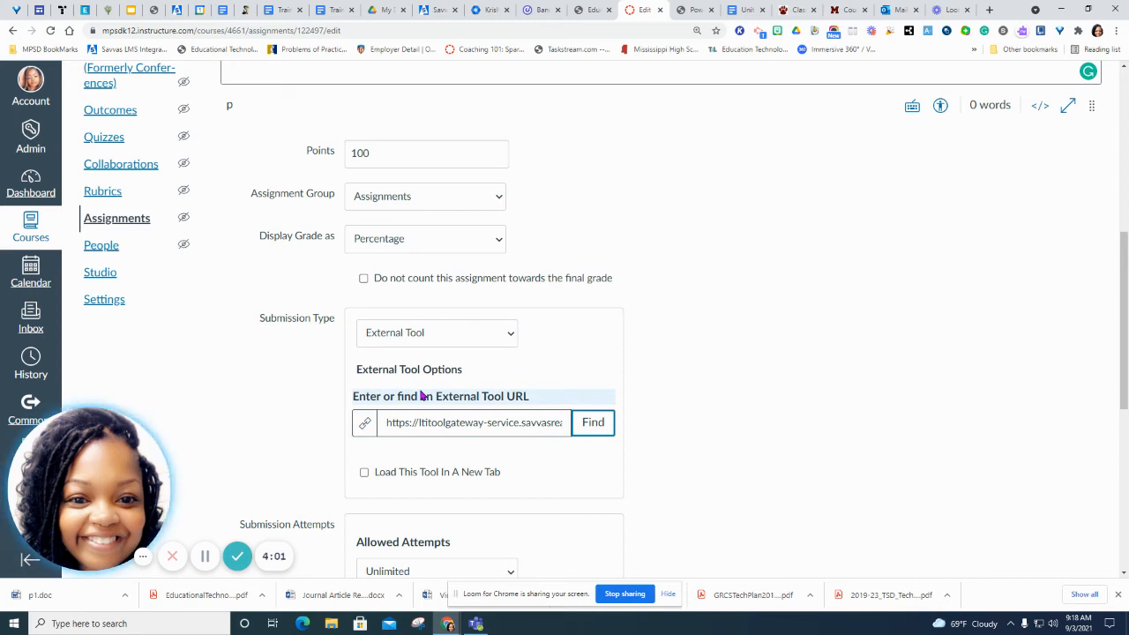
Set the assignment's due date to Sep 10 11:59pm, then save and publish it
scroll(552, 407, "down", 3)
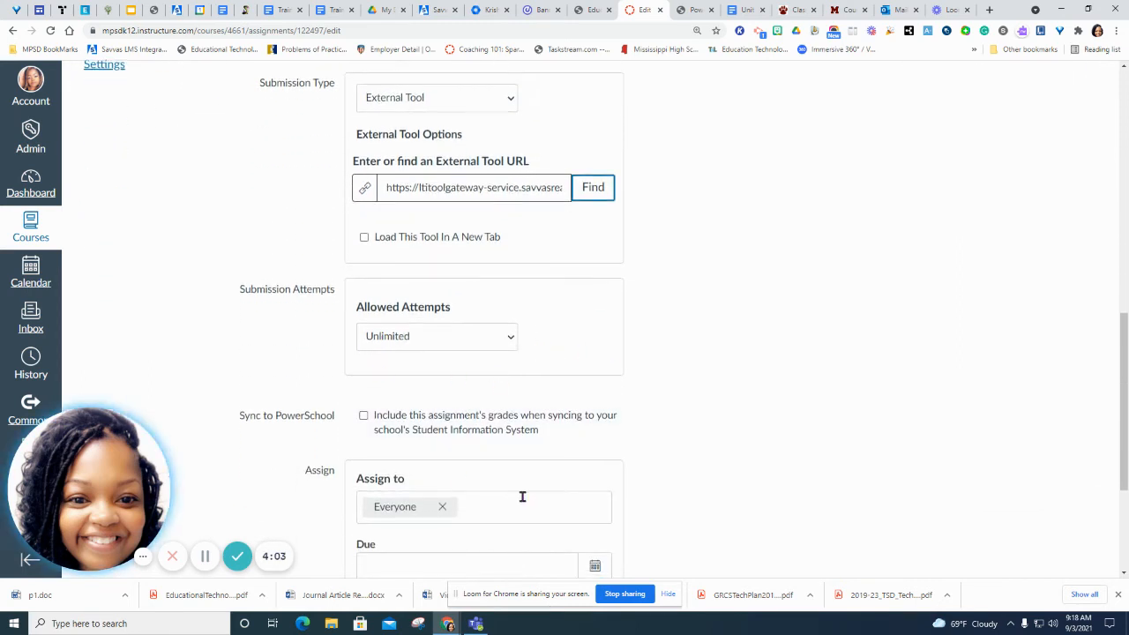
scroll(457, 334, "down", 2)
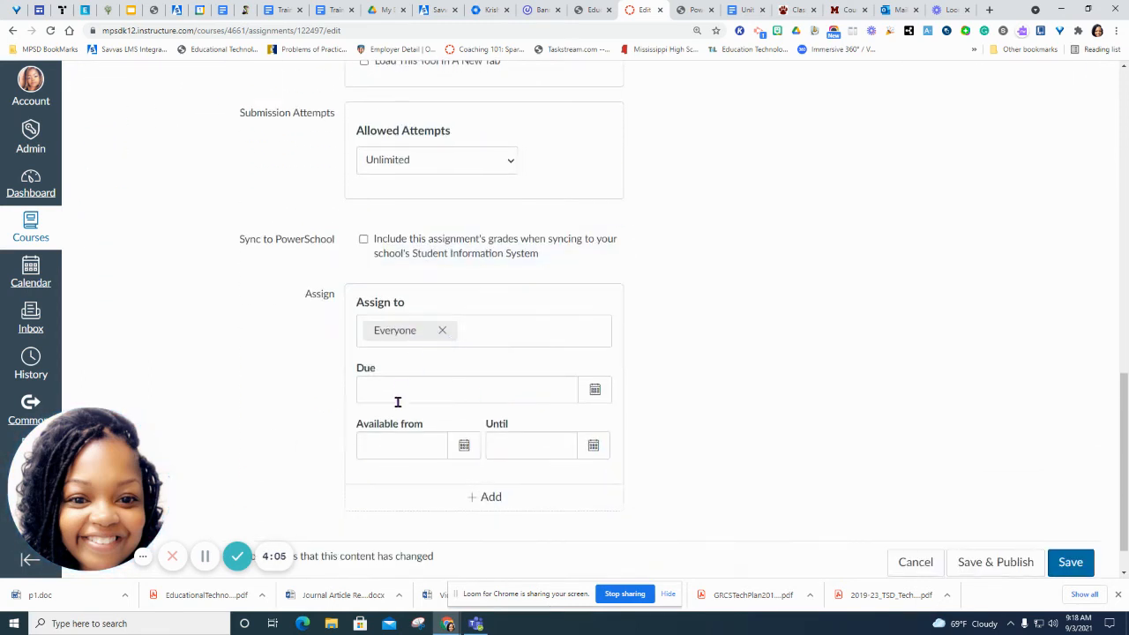
left_click(515, 391)
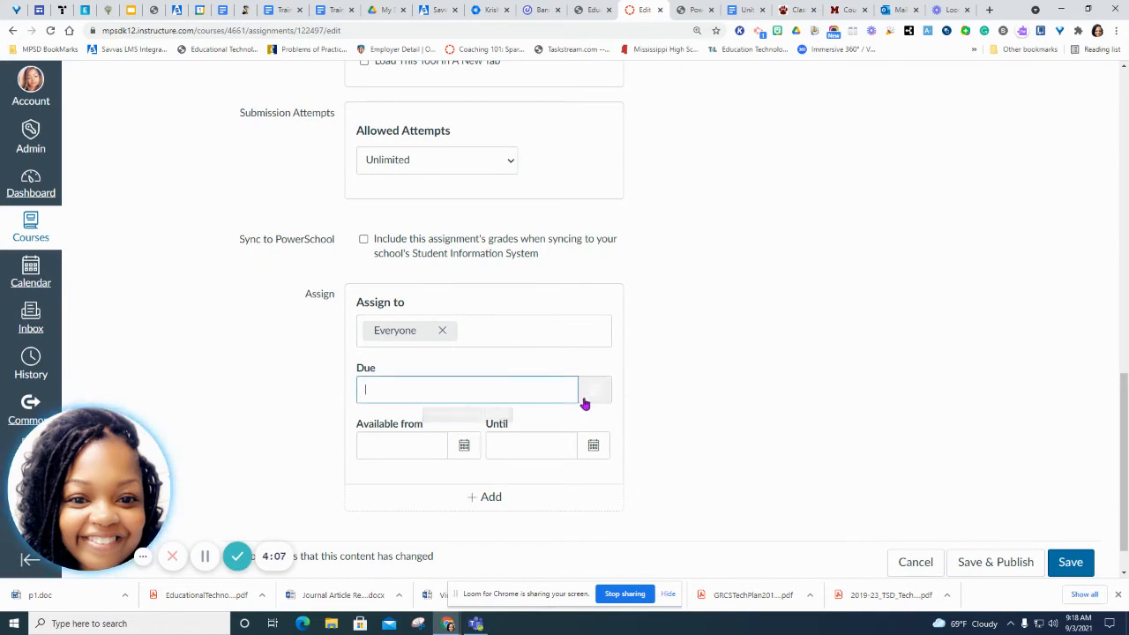
left_click(583, 403)
left_click(495, 274)
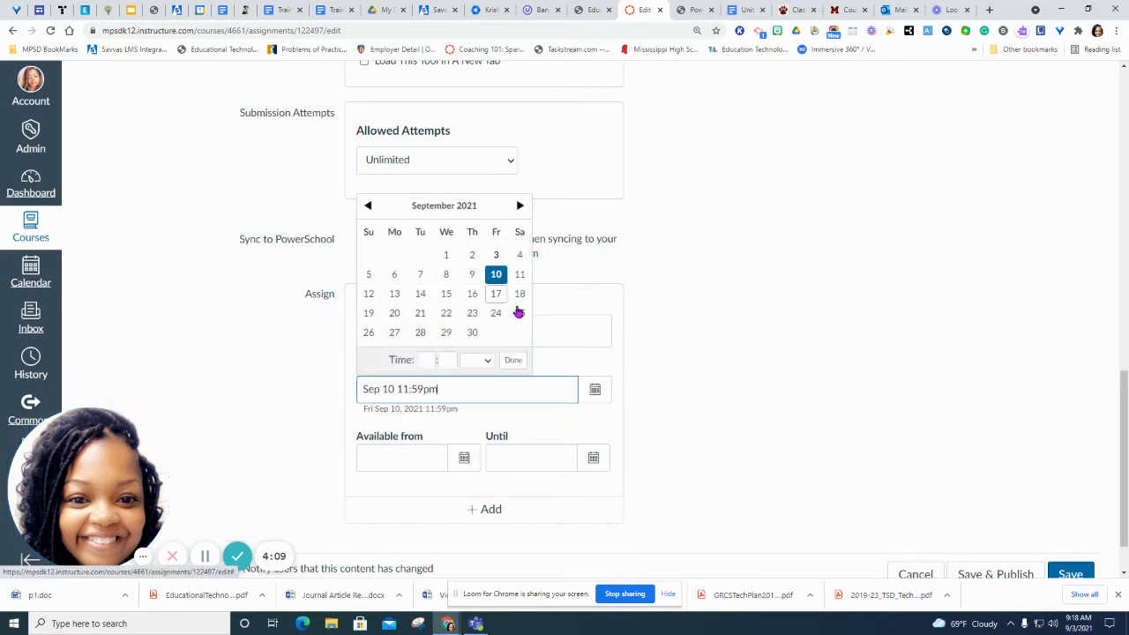
scroll(847, 490, "down", 1)
left_click(984, 521)
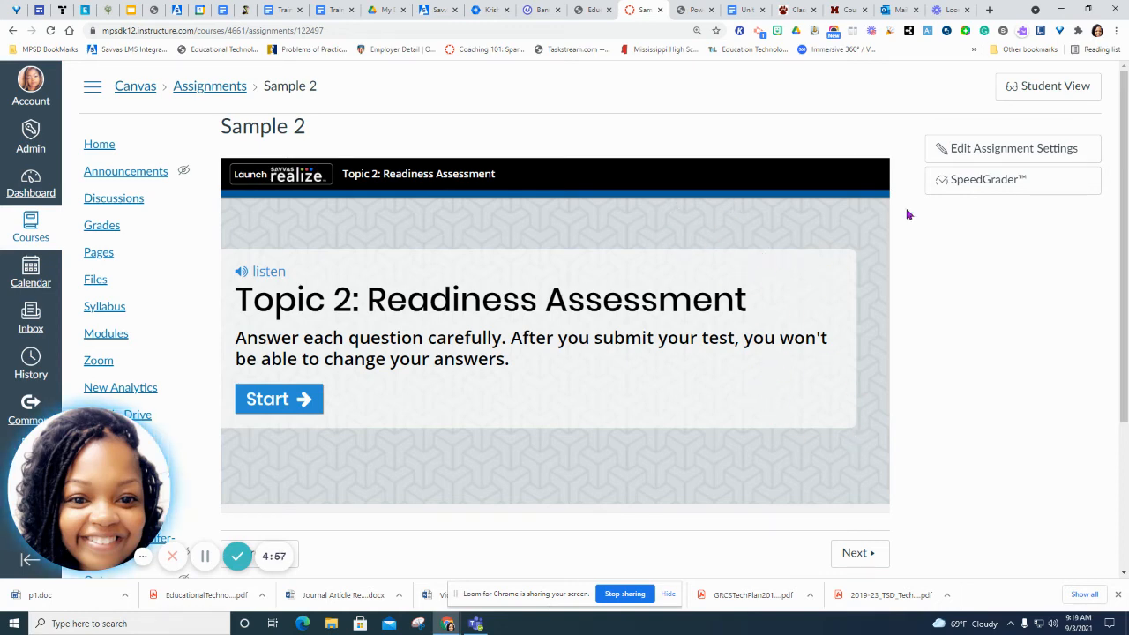
Review the published Sample 2 assignment page and its embedded Topic 2: Readiness Assessment
left_click(975, 180)
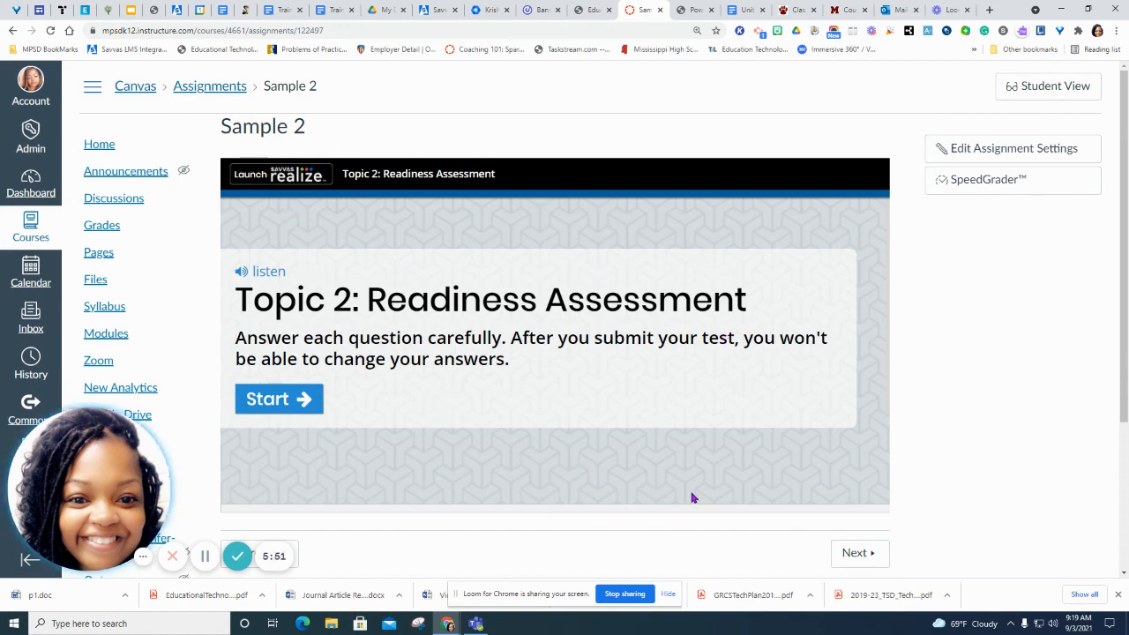
scroll(628, 422, "down", 5)
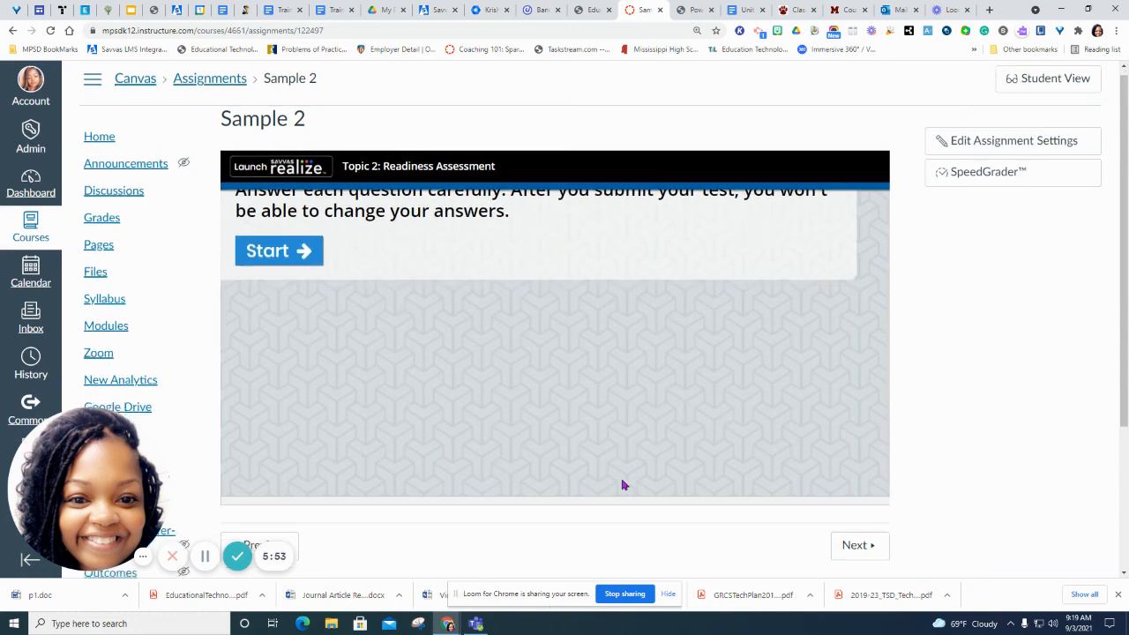
scroll(696, 462, "up", 2)
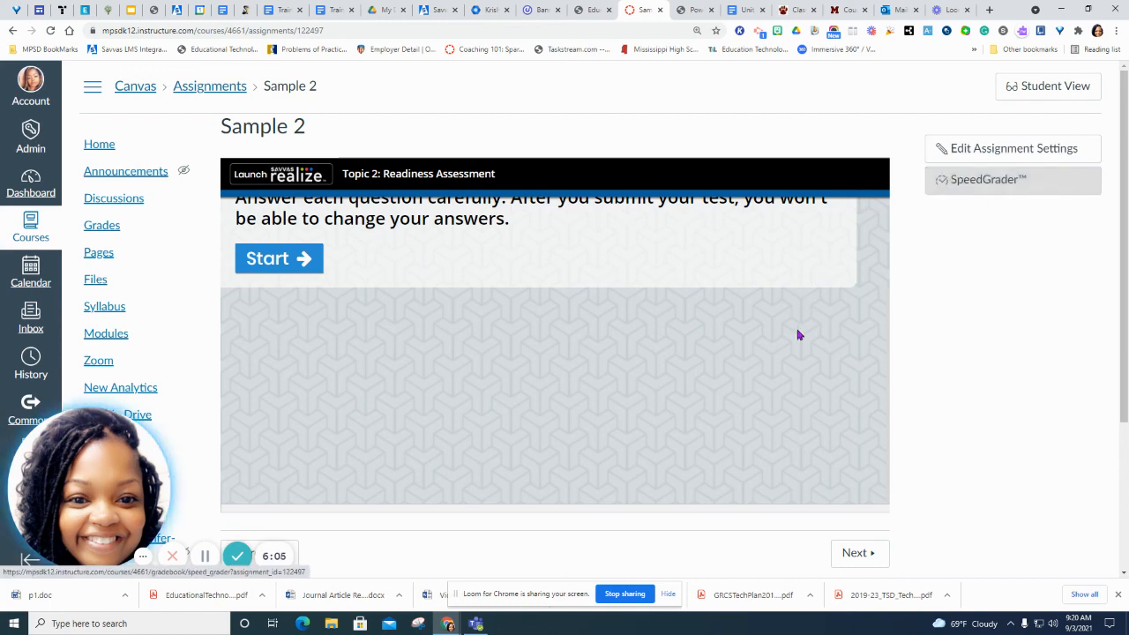
scroll(651, 352, "down", 1)
scroll(650, 352, "down", 2)
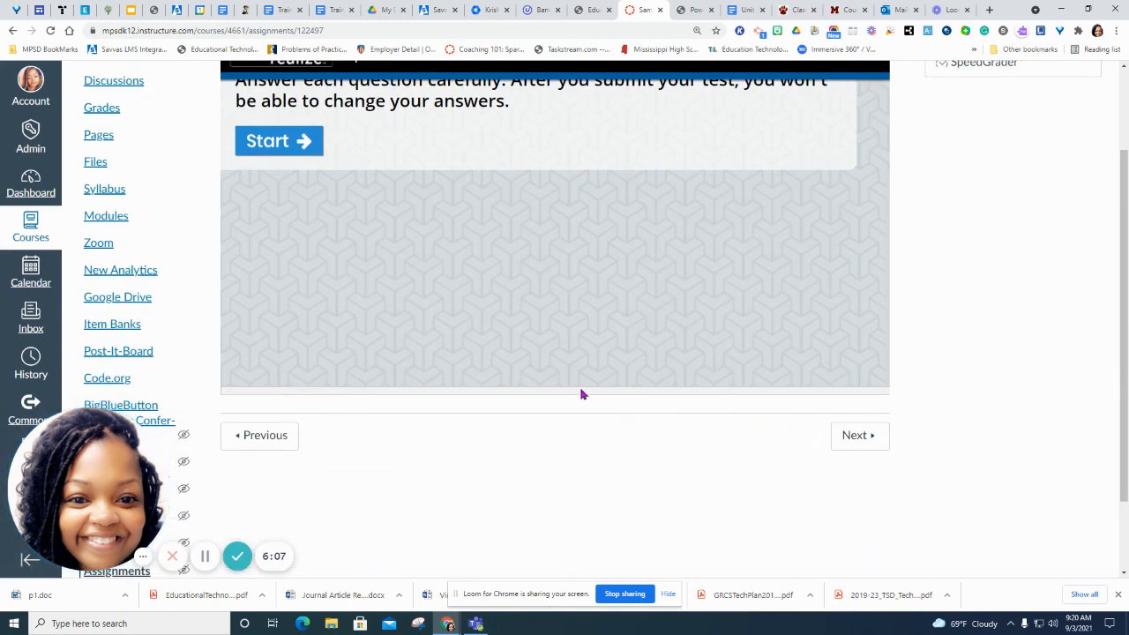
scroll(579, 394, "down", 2)
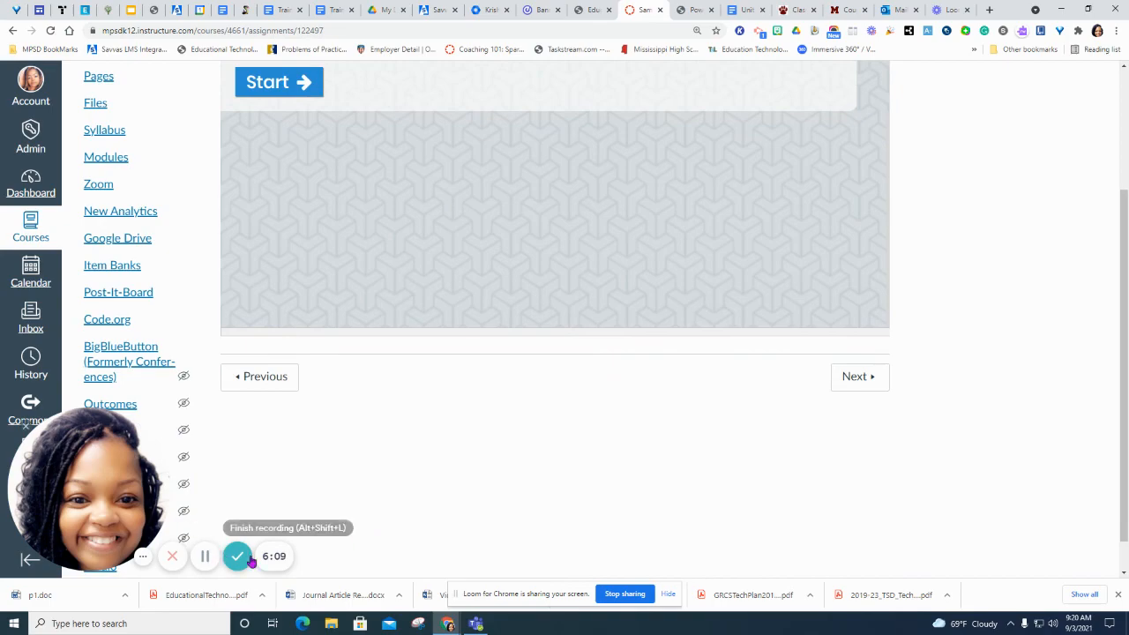